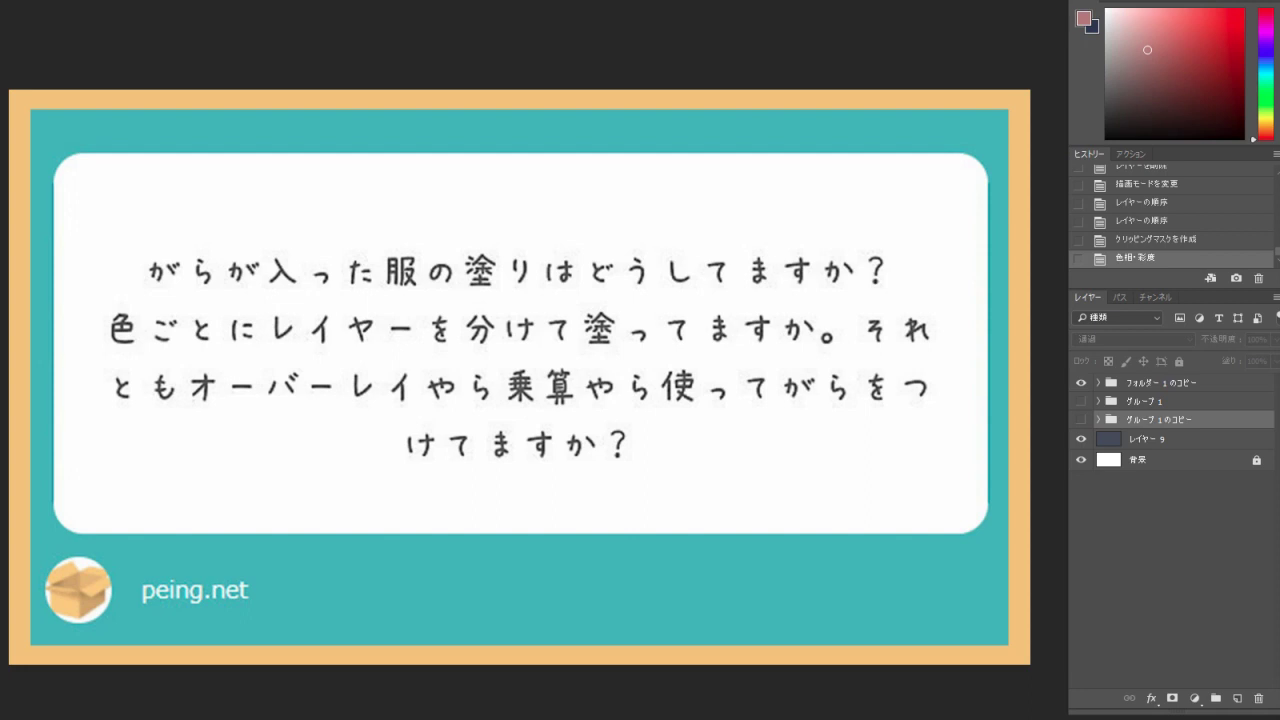
# Step: Hide the フォルダー 1 のコピー folder, then show グループ 1 and expand its layers
pyautogui.click(1081, 383)
pyautogui.click(1081, 401)
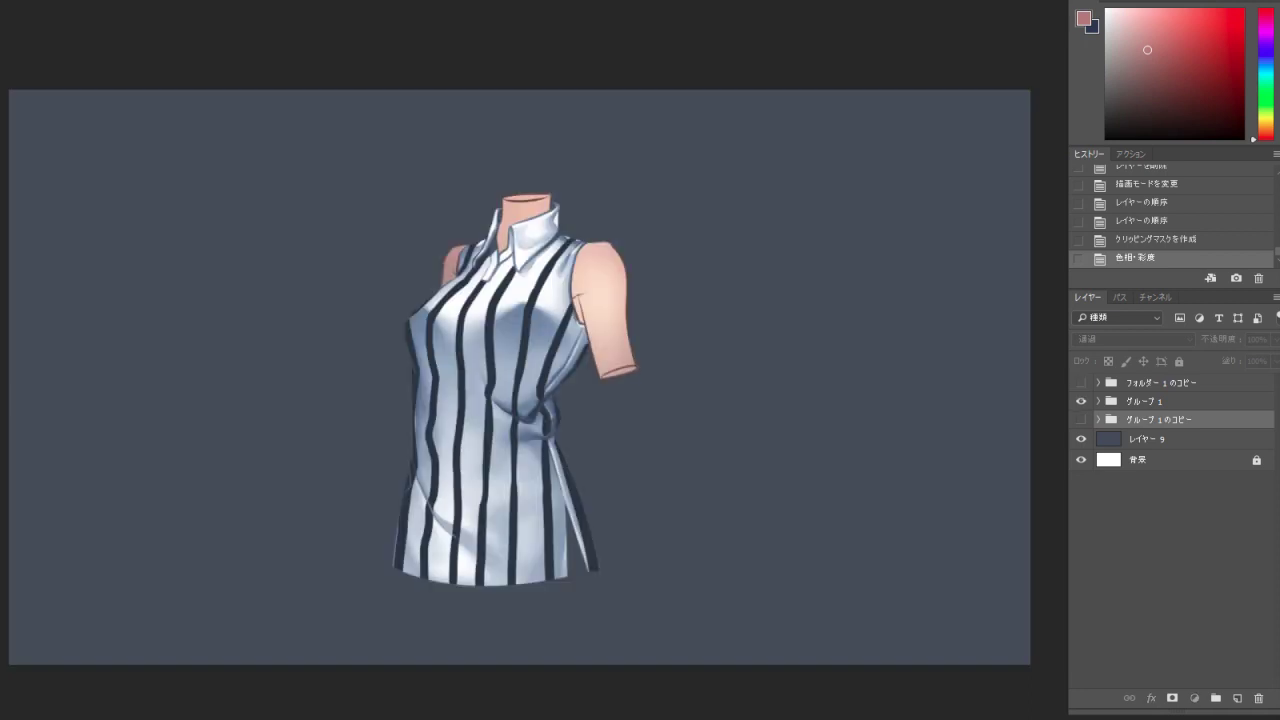
pyautogui.click(1098, 401)
# Step: Compare the shirt without and with its stripes, and select the stripe layer レイヤー 24 のコピー 3
pyautogui.click(1080, 441)
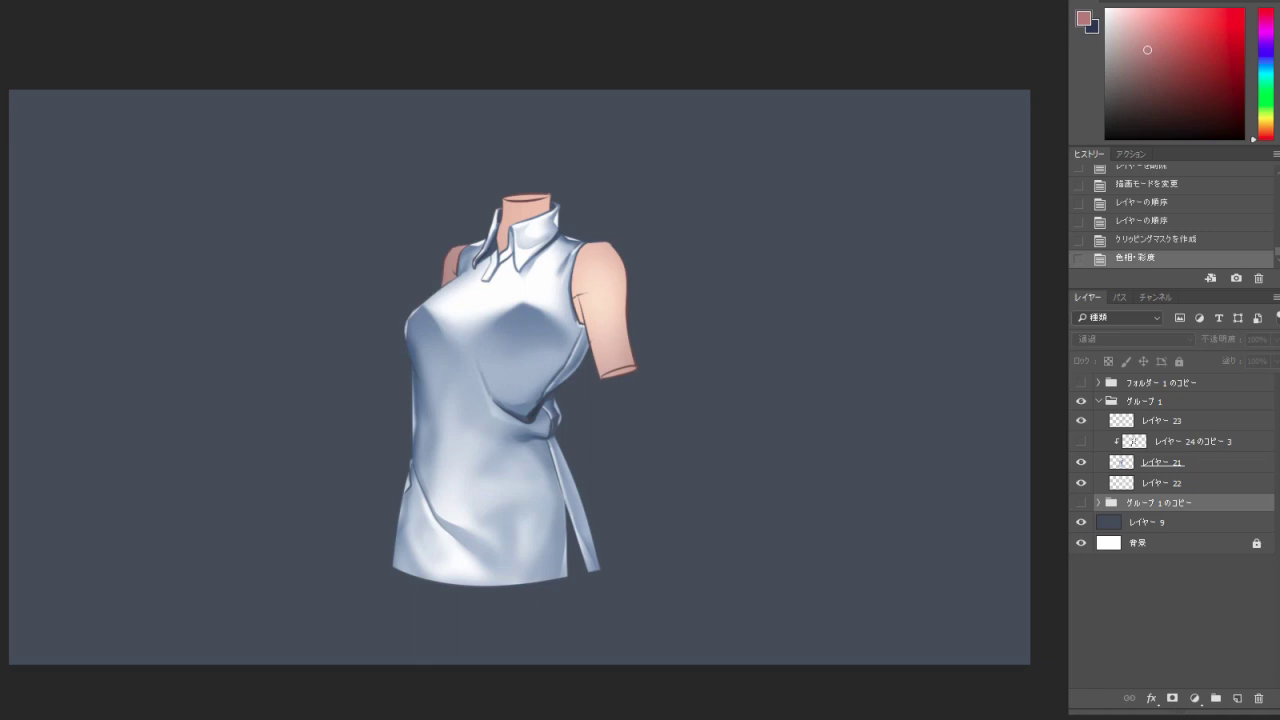
pyautogui.click(1080, 441)
pyautogui.click(1133, 441)
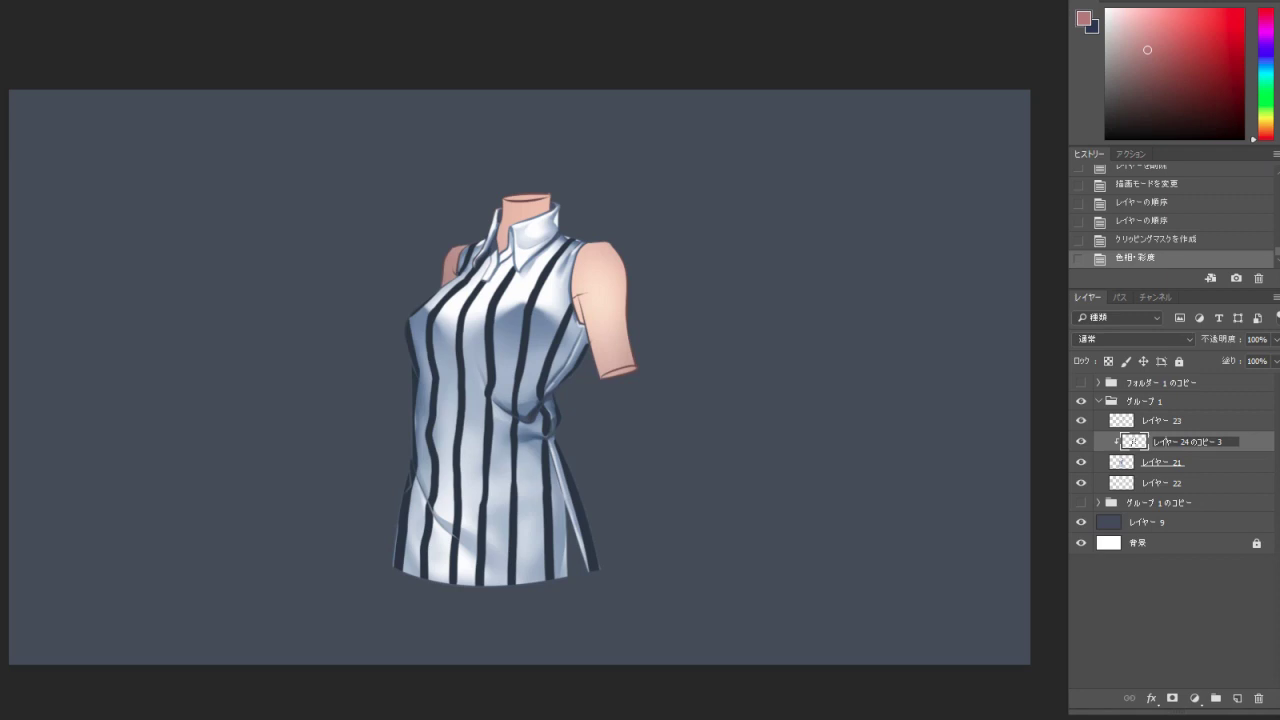
pyautogui.doubleClick(1187, 441)
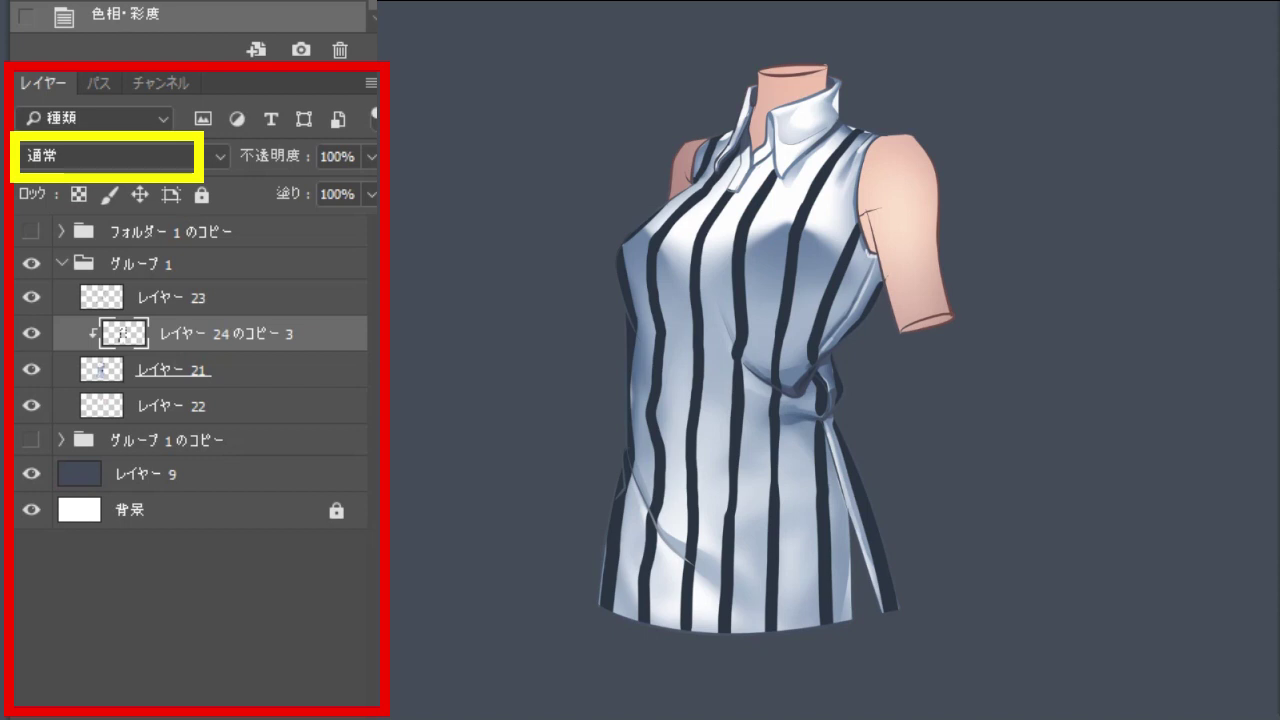
# Step: Try the 乗算 (Multiply) blend mode on the stripe layer at 59% opacity, and return the opacity to 100%
pyautogui.click(122, 157)
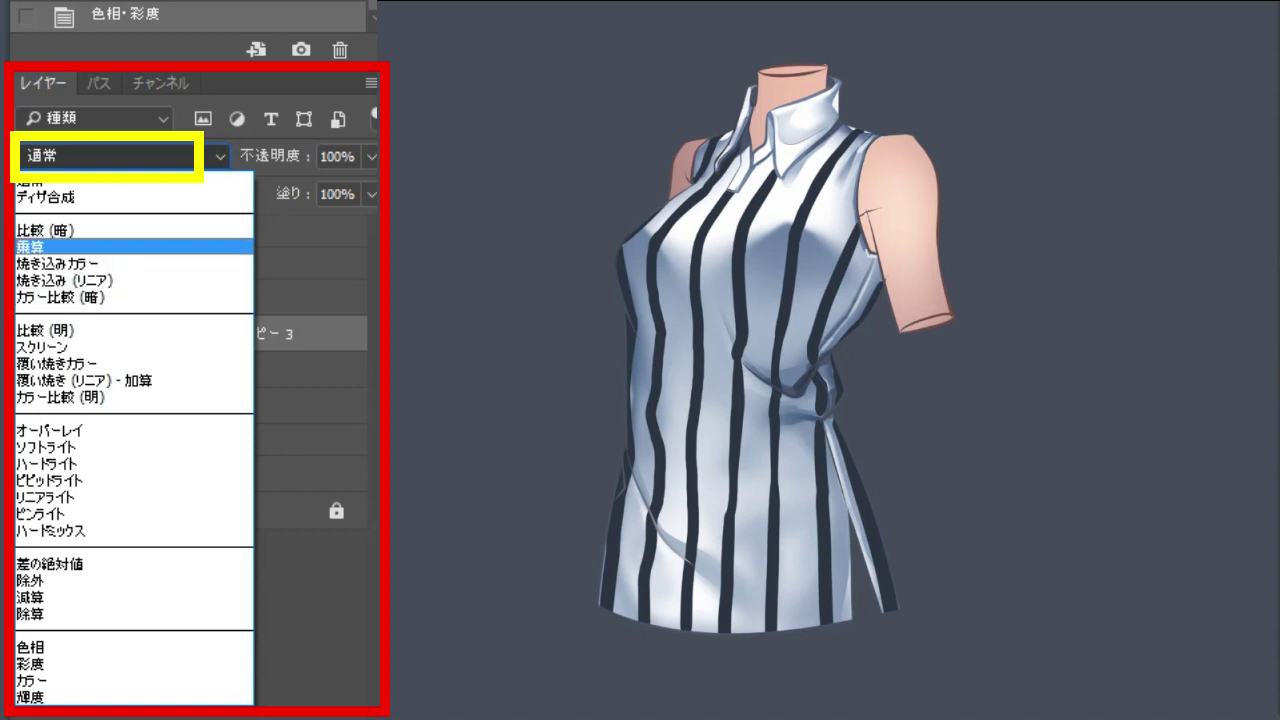
pyautogui.click(122, 247)
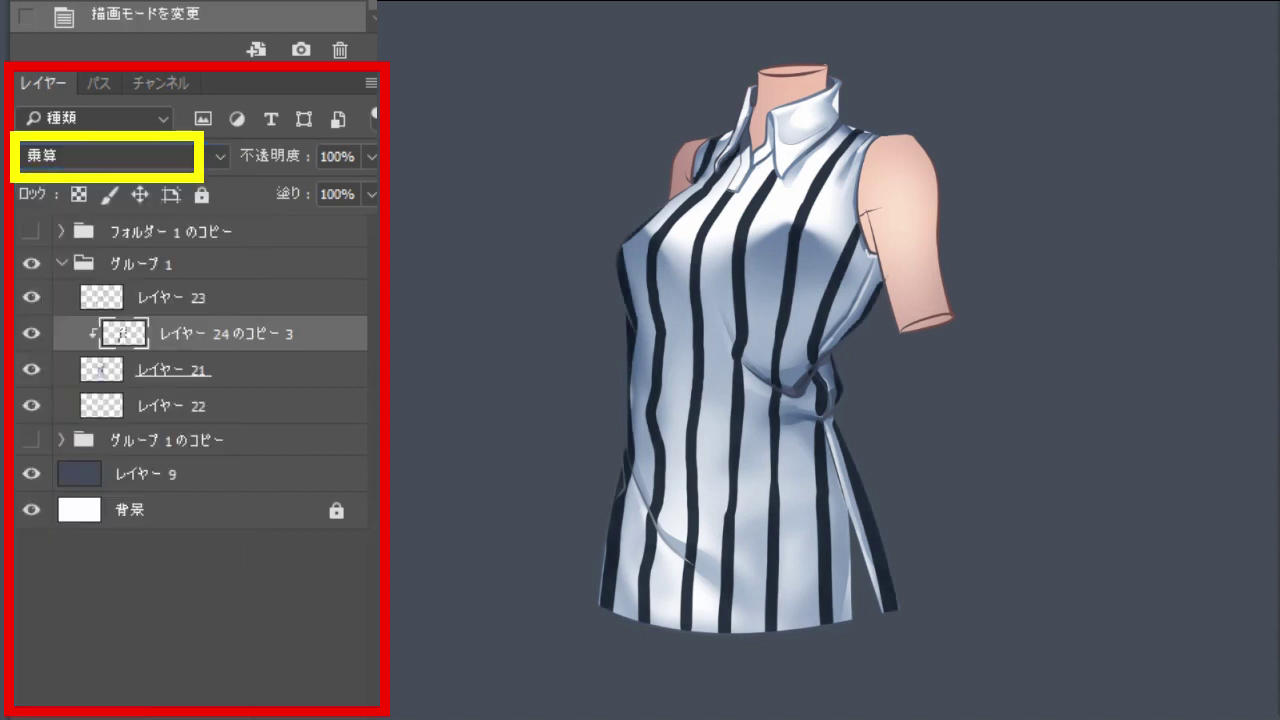
pyautogui.moveTo(282, 156); pyautogui.dragTo(246, 156)
pyautogui.write('59')
pyautogui.press('Return')
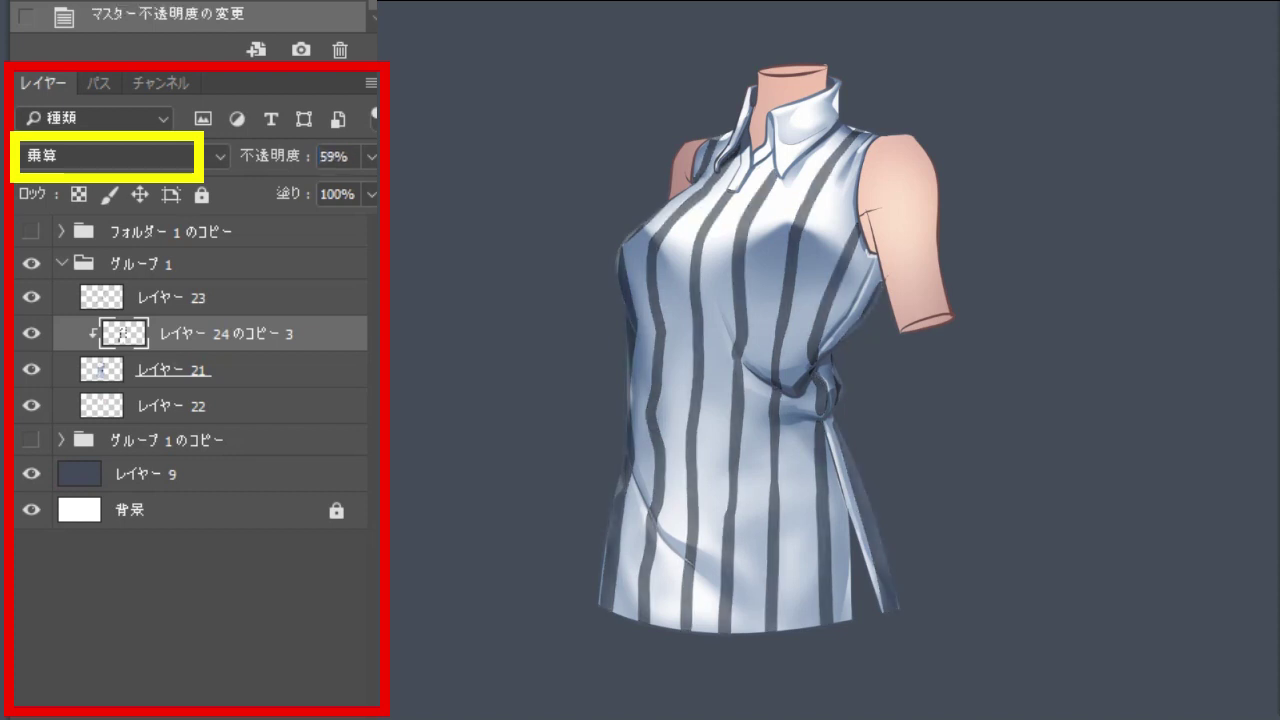
pyautogui.moveTo(270, 156); pyautogui.dragTo(320, 156)
# Step: Set the stripe layer's blend mode to オーバーレイ (Overlay) and duplicate it directly above as a clipped layer
pyautogui.click(120, 157)
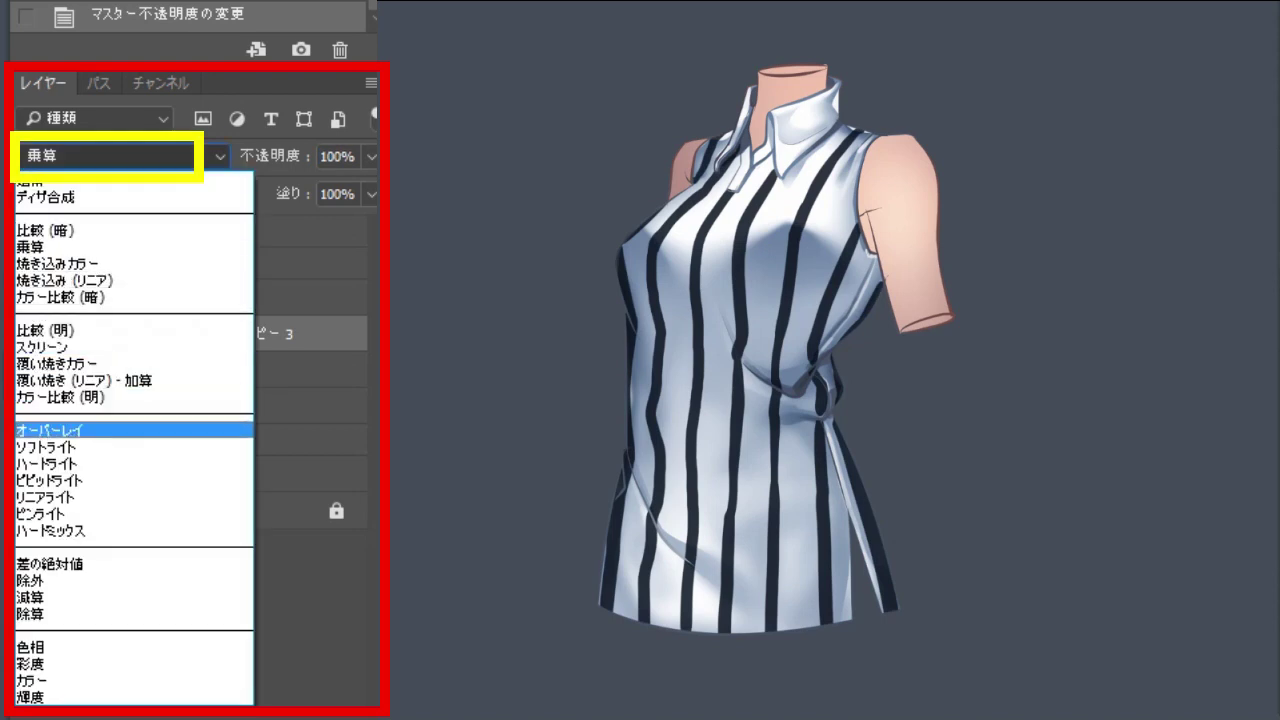
pyautogui.click(50, 431)
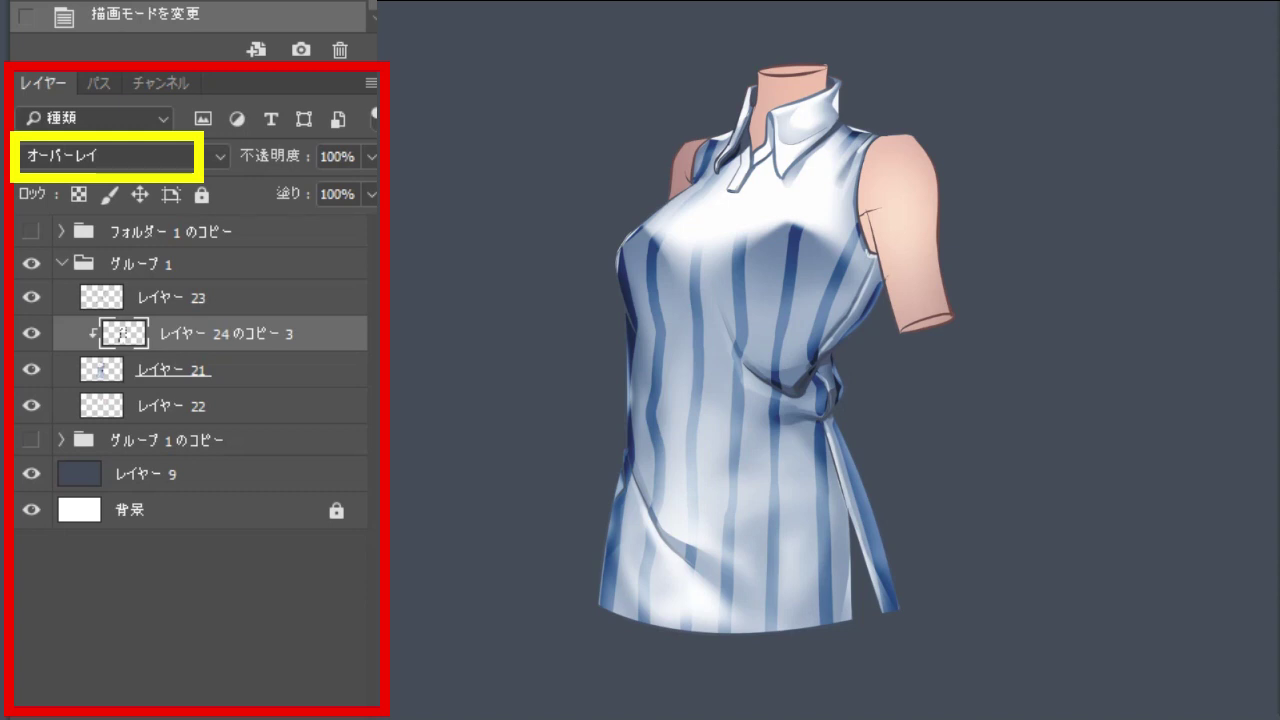
pyautogui.moveTo(230, 334); pyautogui.dragTo(230, 316)
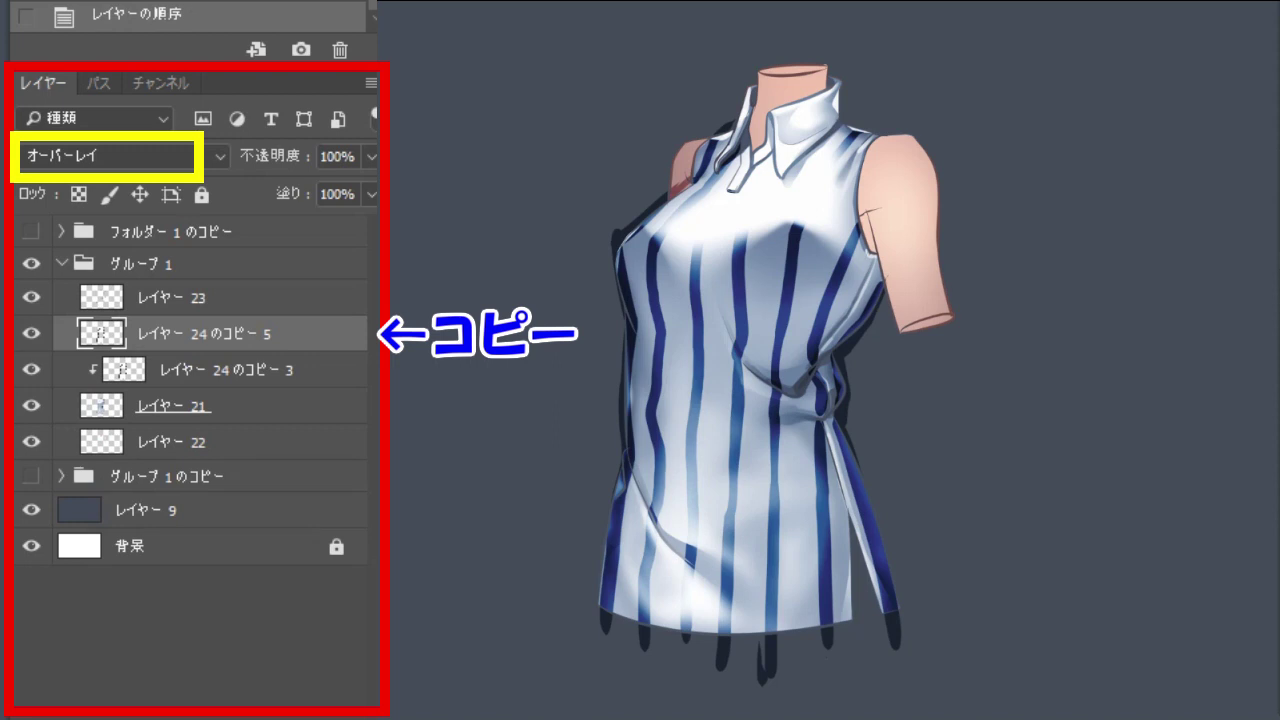
pyautogui.hotkey('ctrl', 'alt', 'g')
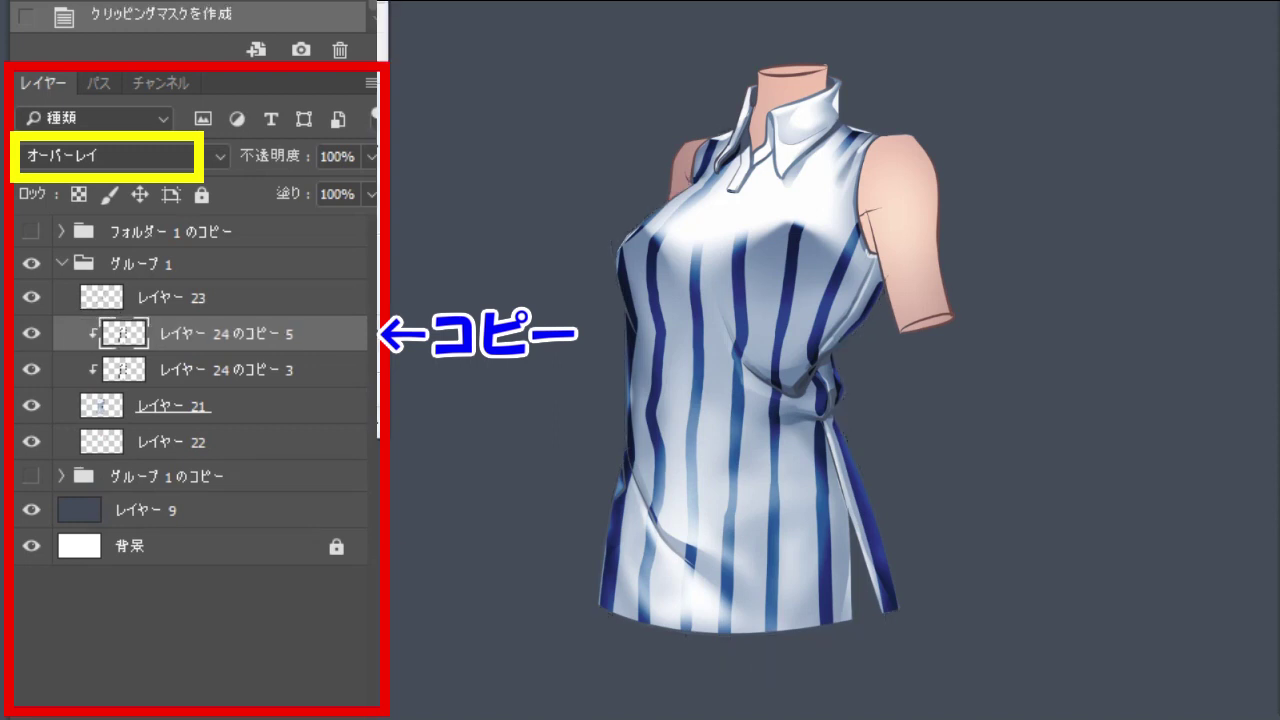
# Step: Desaturate the duplicated stripe layer with a saturation of -100 and set its blend mode to 彩度 (Saturation)
pyautogui.click(490, 114)
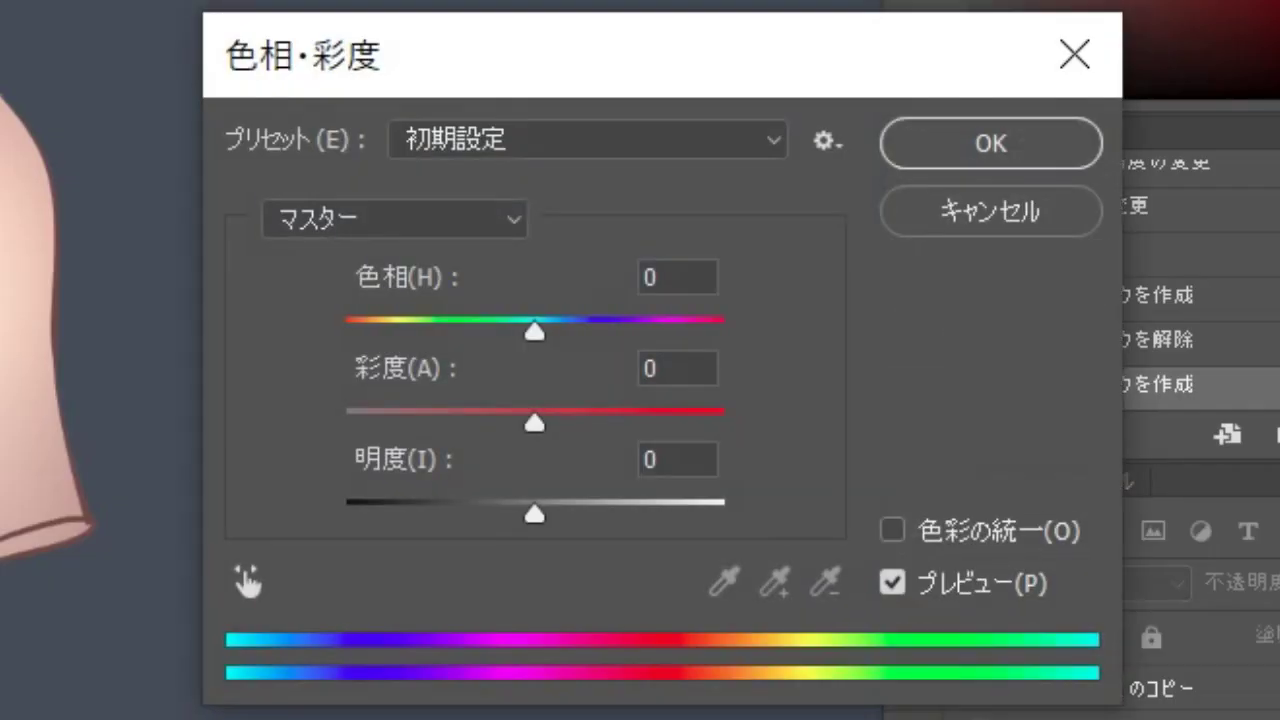
pyautogui.moveTo(535, 423); pyautogui.dragTo(345, 423)
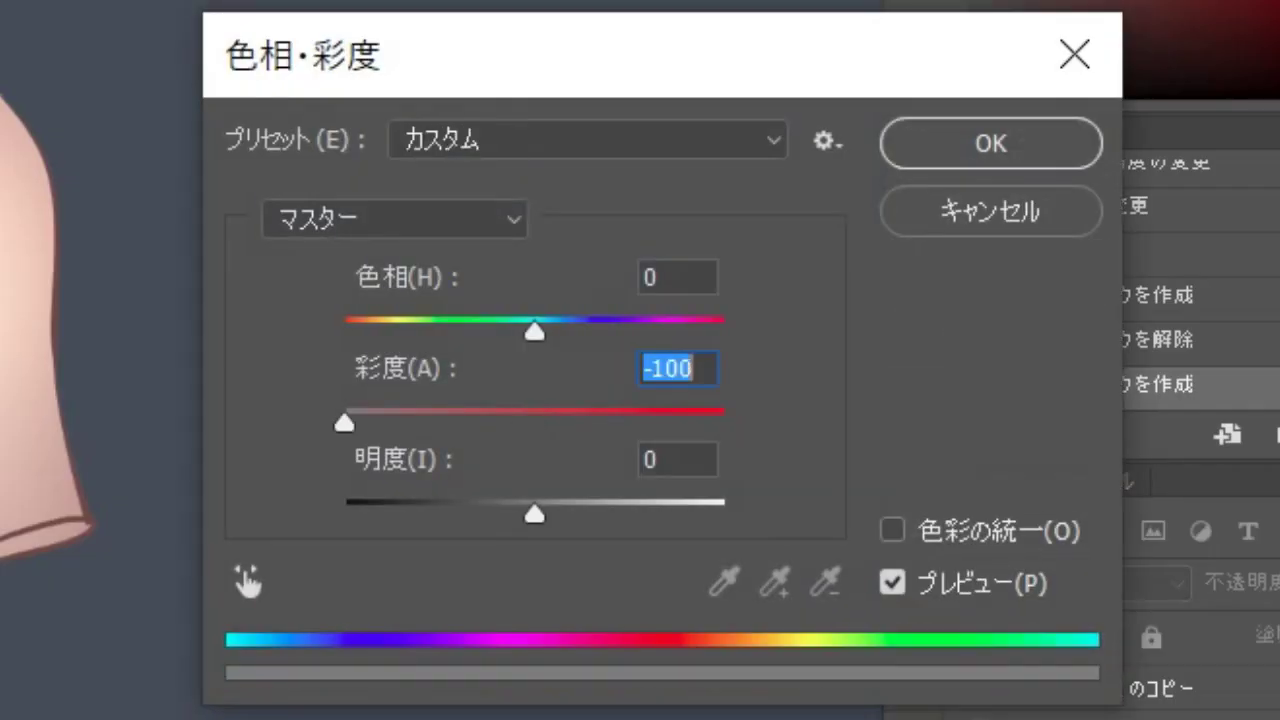
pyautogui.press('Return')
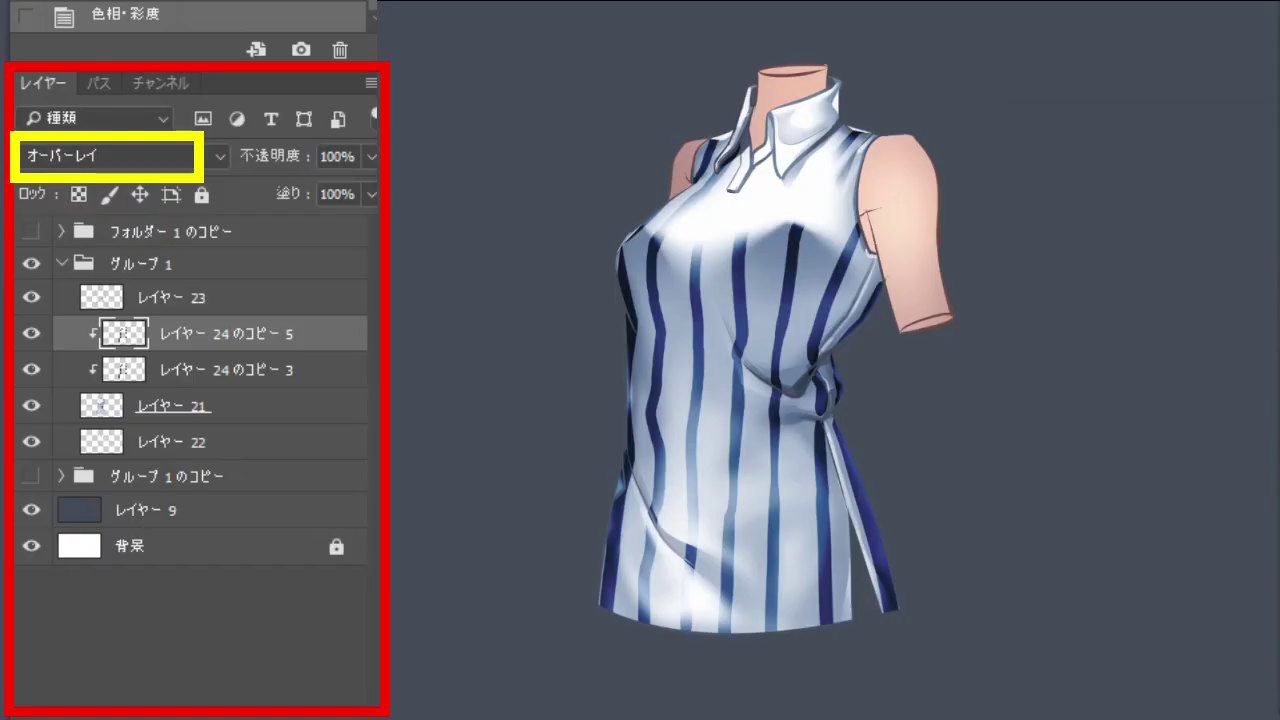
pyautogui.click(135, 157)
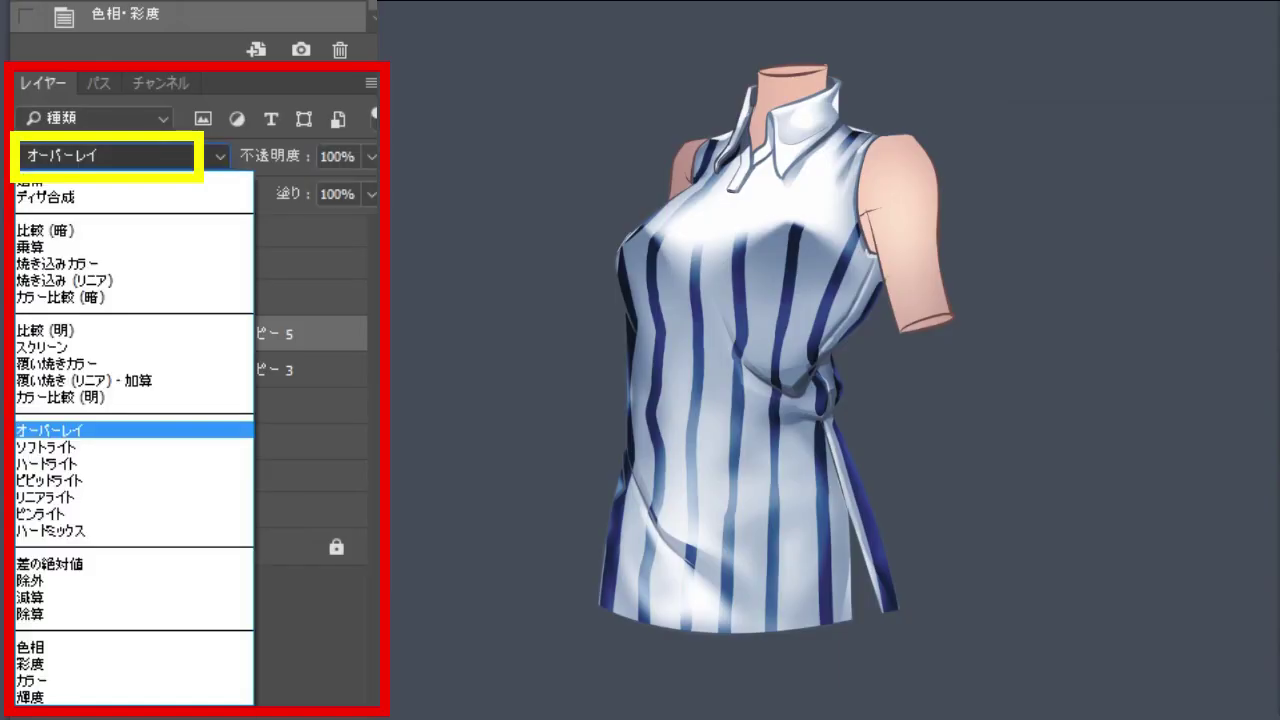
pyautogui.press('Down')
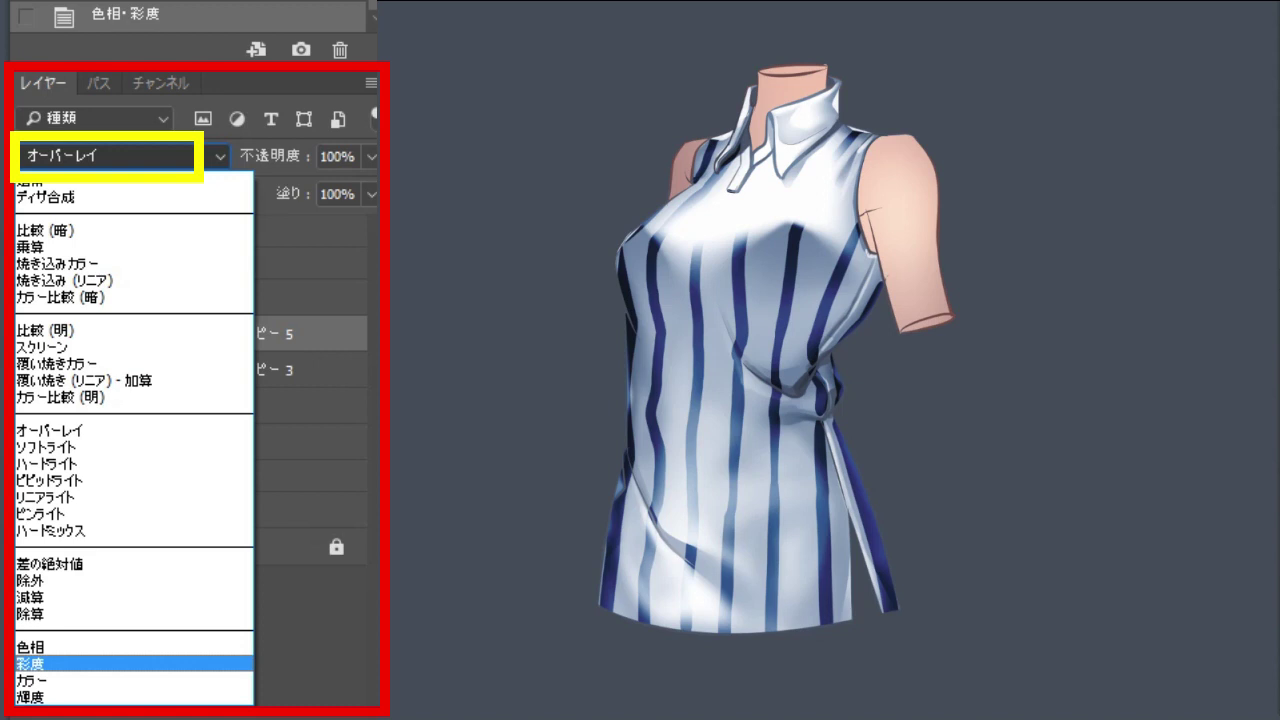
pyautogui.press('Return')
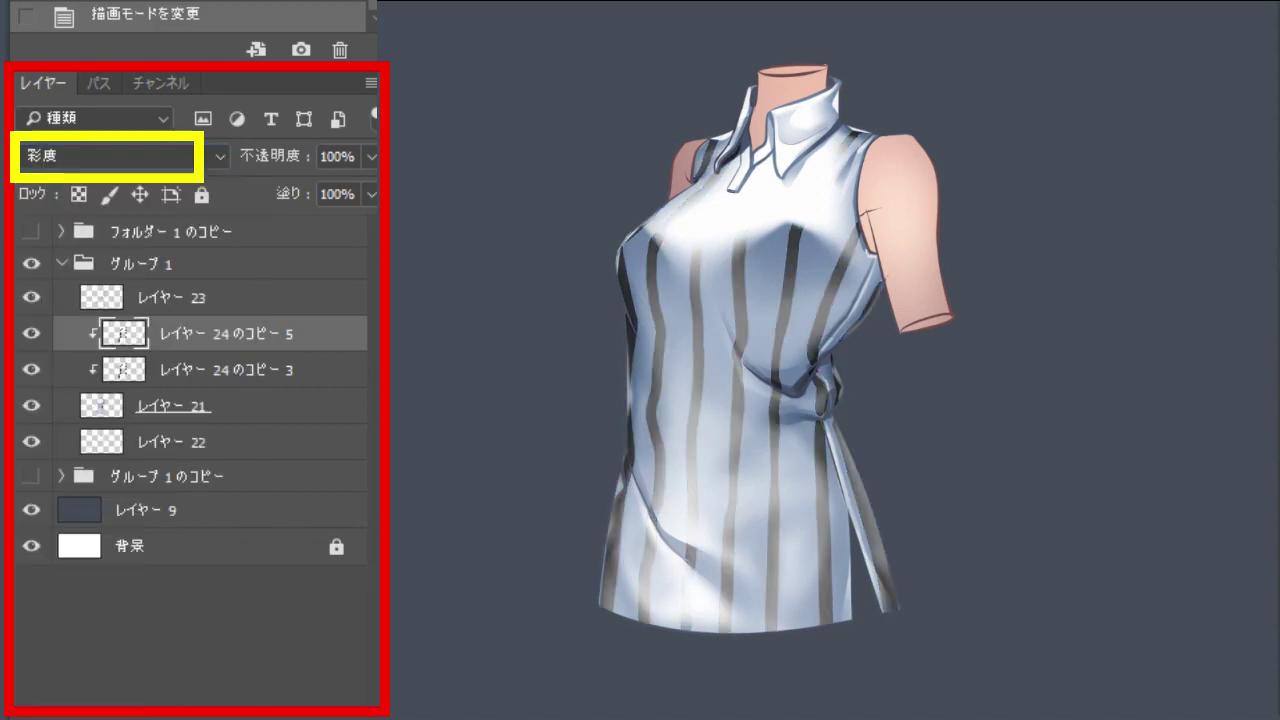
# Step: Try several opacities on the 彩度 stripe copy and set it to 23%
pyautogui.click(227, 370)
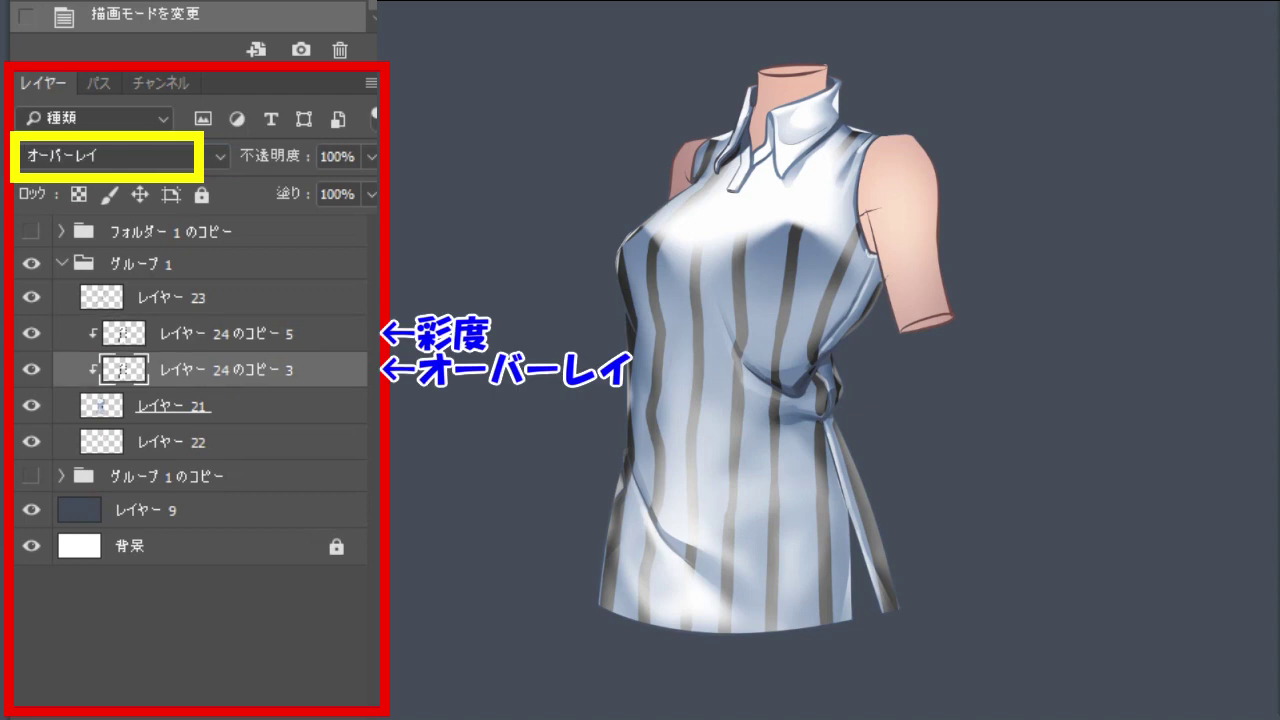
pyautogui.click(227, 334)
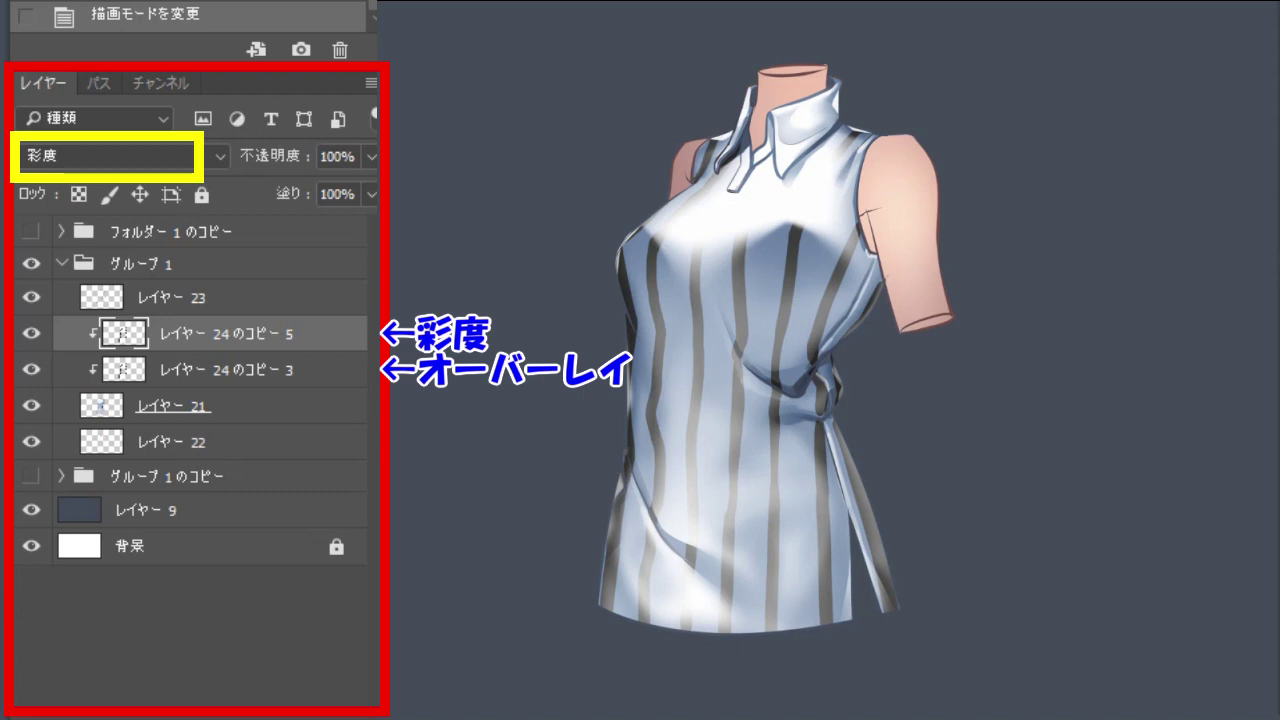
pyautogui.moveTo(270, 156); pyautogui.dragTo(110, 197)
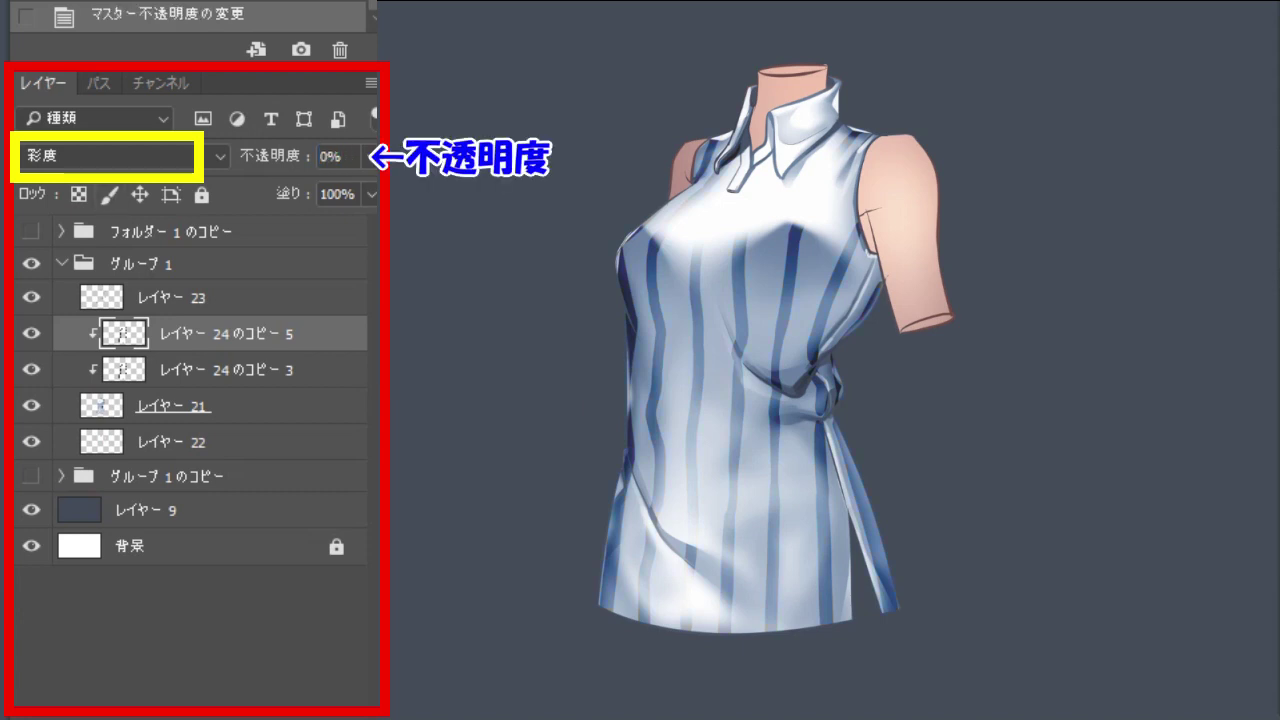
pyautogui.press('2')
pyautogui.press('2')
pyautogui.press('0')
pyautogui.press('0')
pyautogui.press('2')
pyautogui.press('9')
pyautogui.press('0')
pyautogui.press('0')
pyautogui.press('3')
pyautogui.press('2')
pyautogui.moveTo(272, 156)
pyautogui.mouseDown()
pyautogui.moveTo(240, 156)
pyautogui.moveTo(263, 156)
pyautogui.mouseUp()
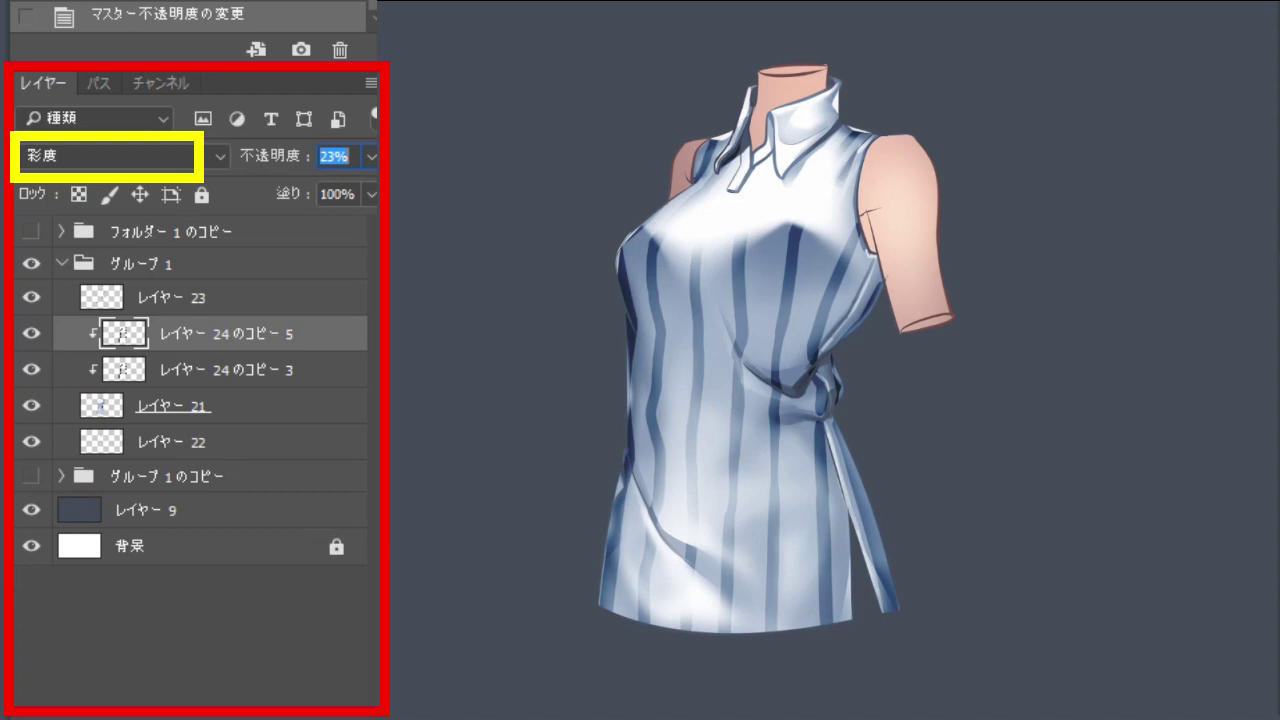
pyautogui.press('Return')
# Step: Duplicate the オーバーレイ stripe layer above the 彩度 copy, clip it, and set its blend mode to 乗算 (Multiply)
pyautogui.click(227, 370)
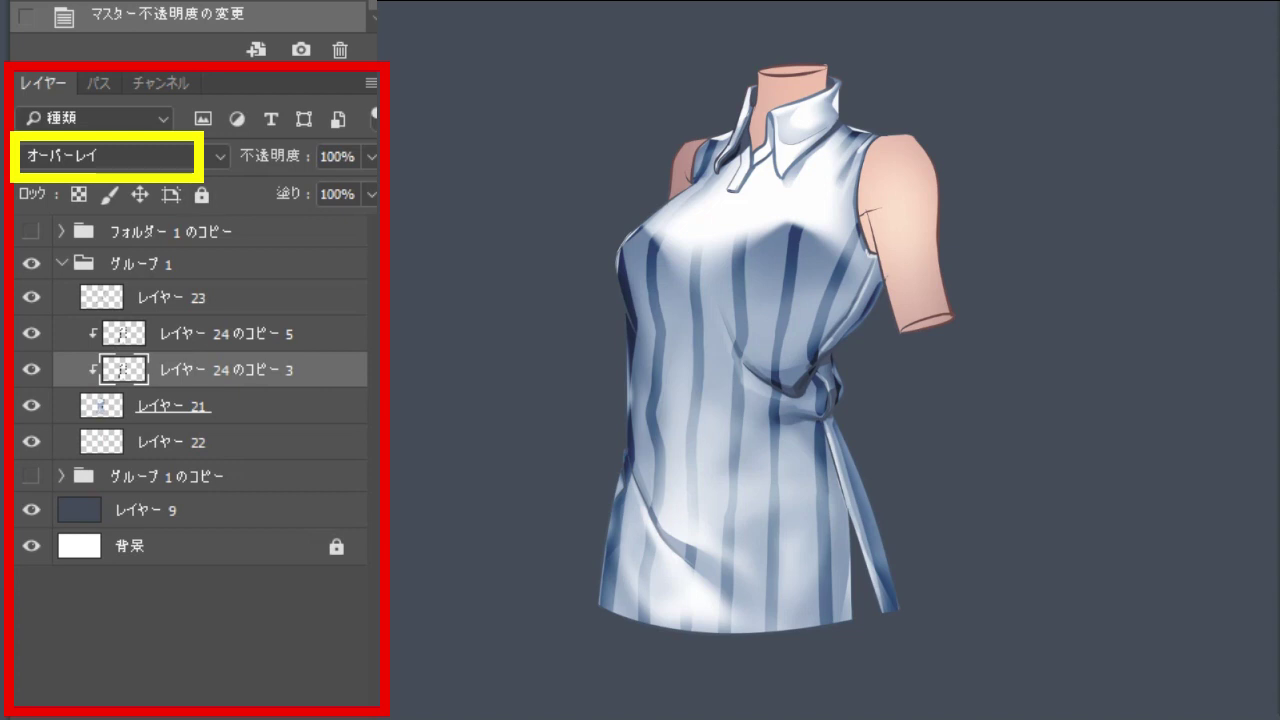
pyautogui.moveTo(227, 370); pyautogui.dragTo(227, 317)
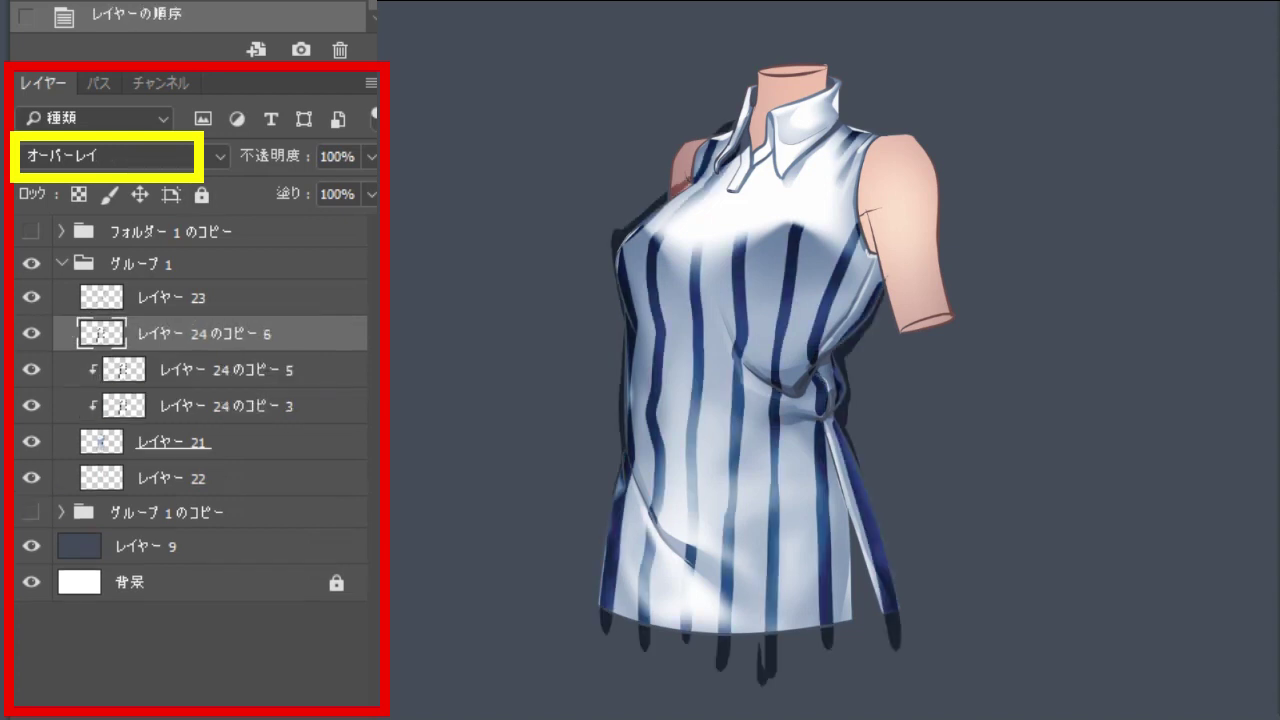
pyautogui.hotkey('ctrl', 'alt', 'g')
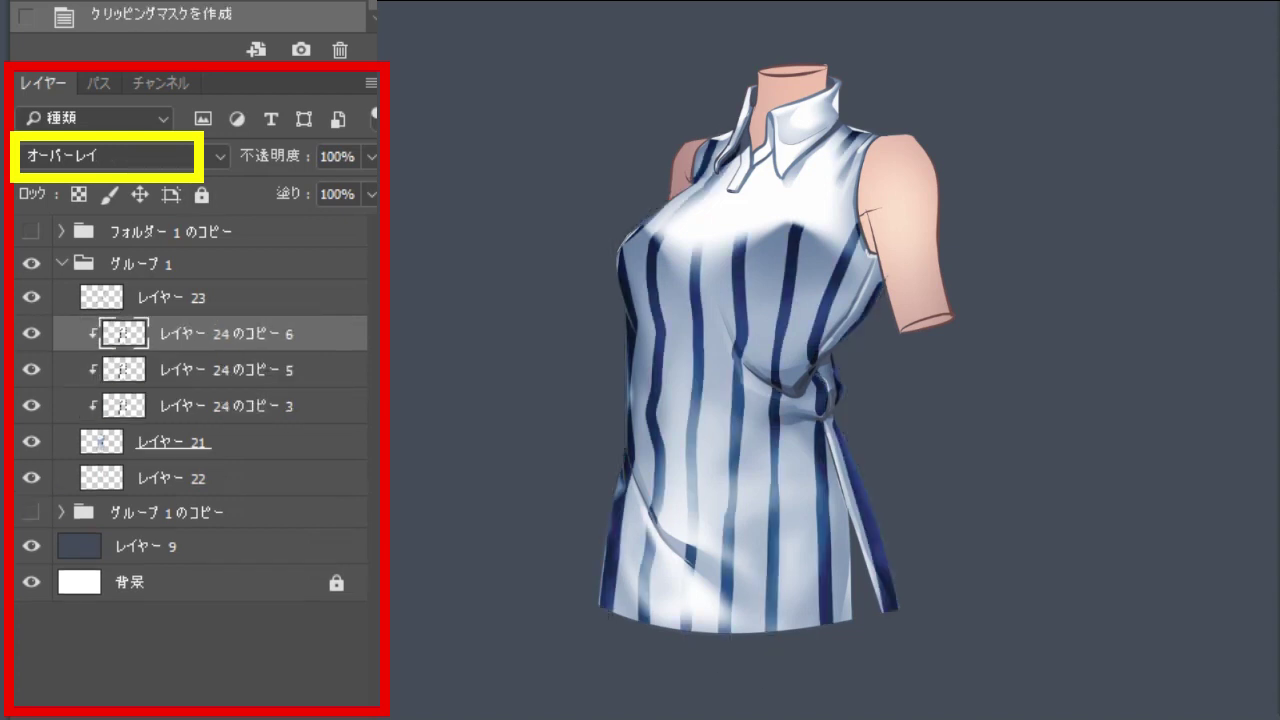
pyautogui.click(120, 156)
pyautogui.click(60, 245)
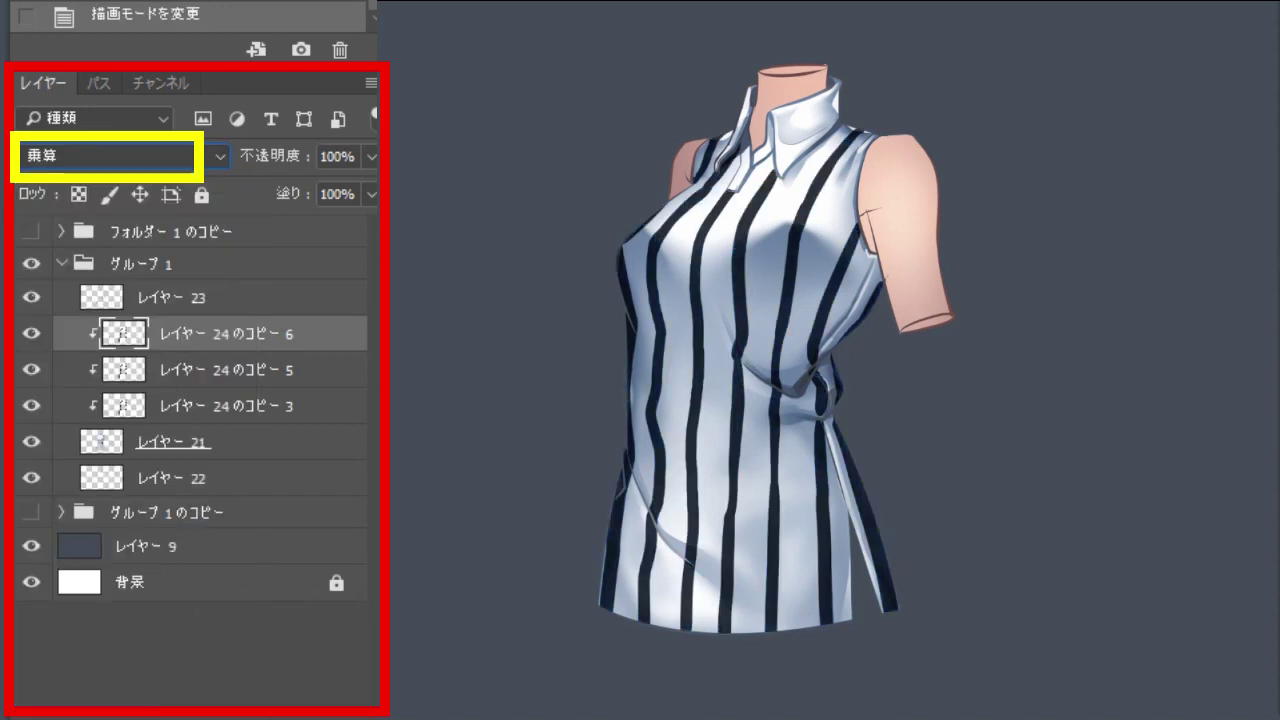
# Step: Lower the opacity of the 乗算 stripe copy to 10%
pyautogui.press('0')
pyautogui.press('0')
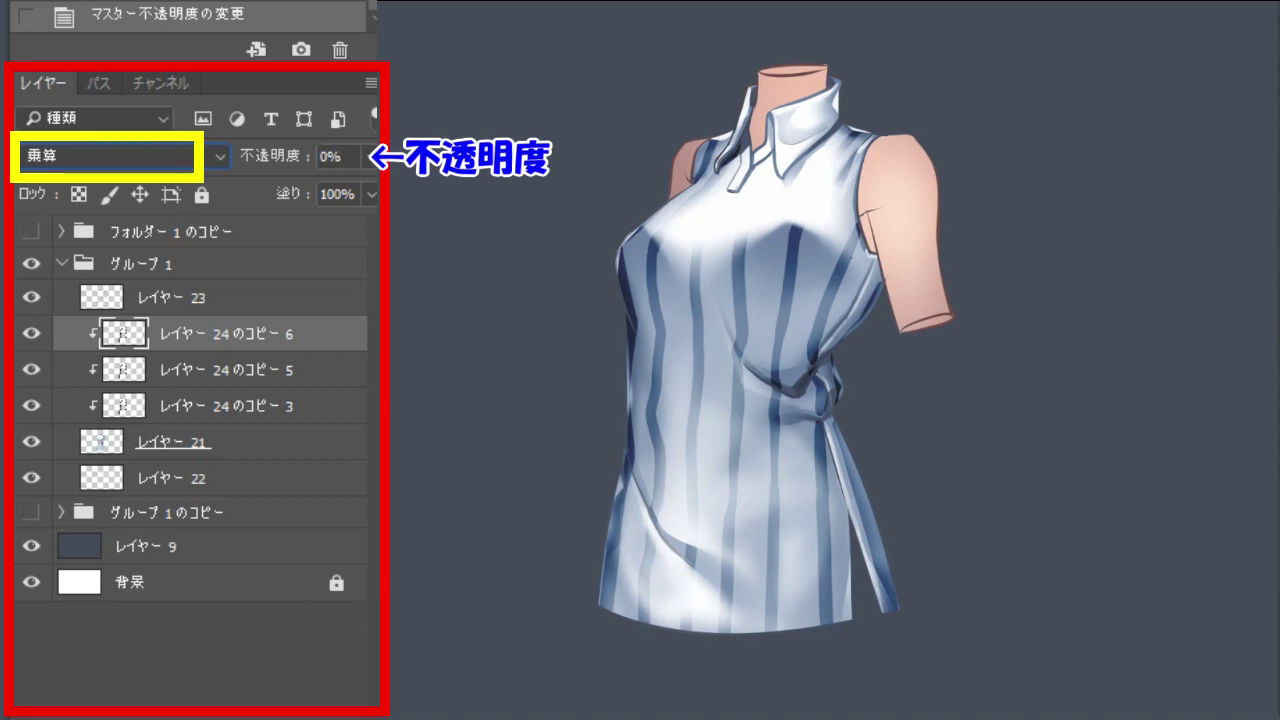
pyautogui.press('0')
pyautogui.press('8')
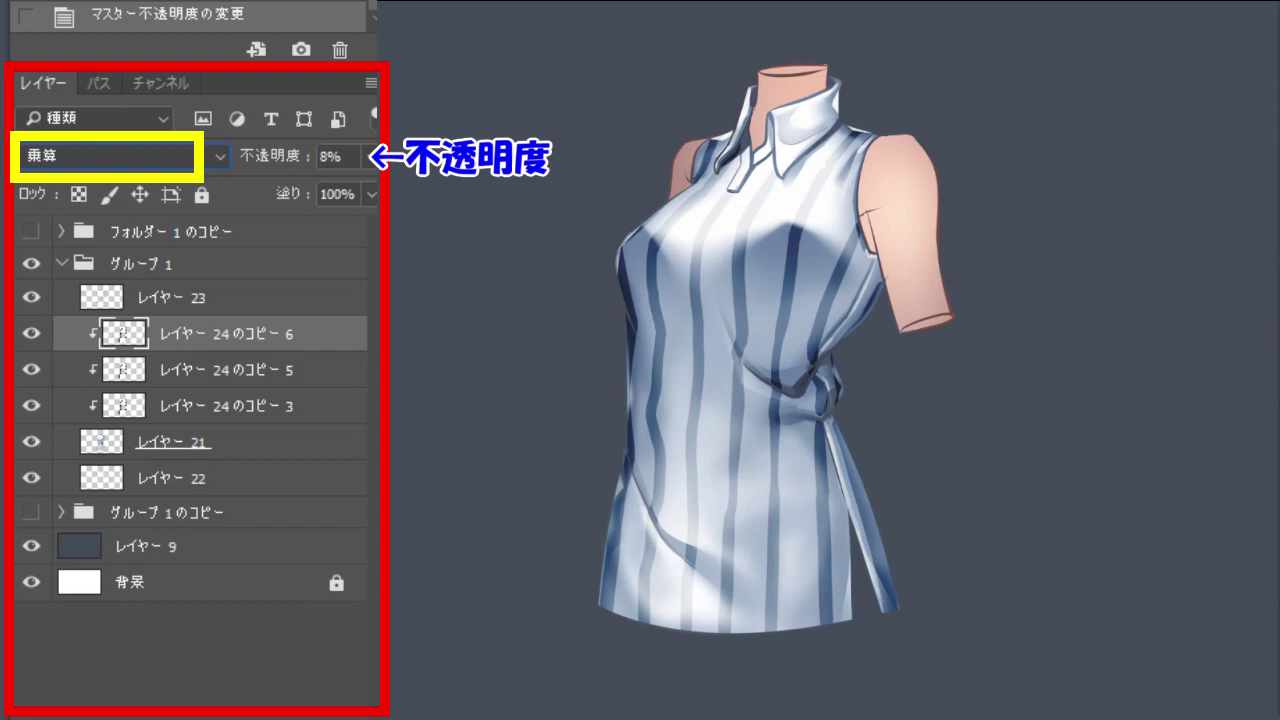
pyautogui.press('1')
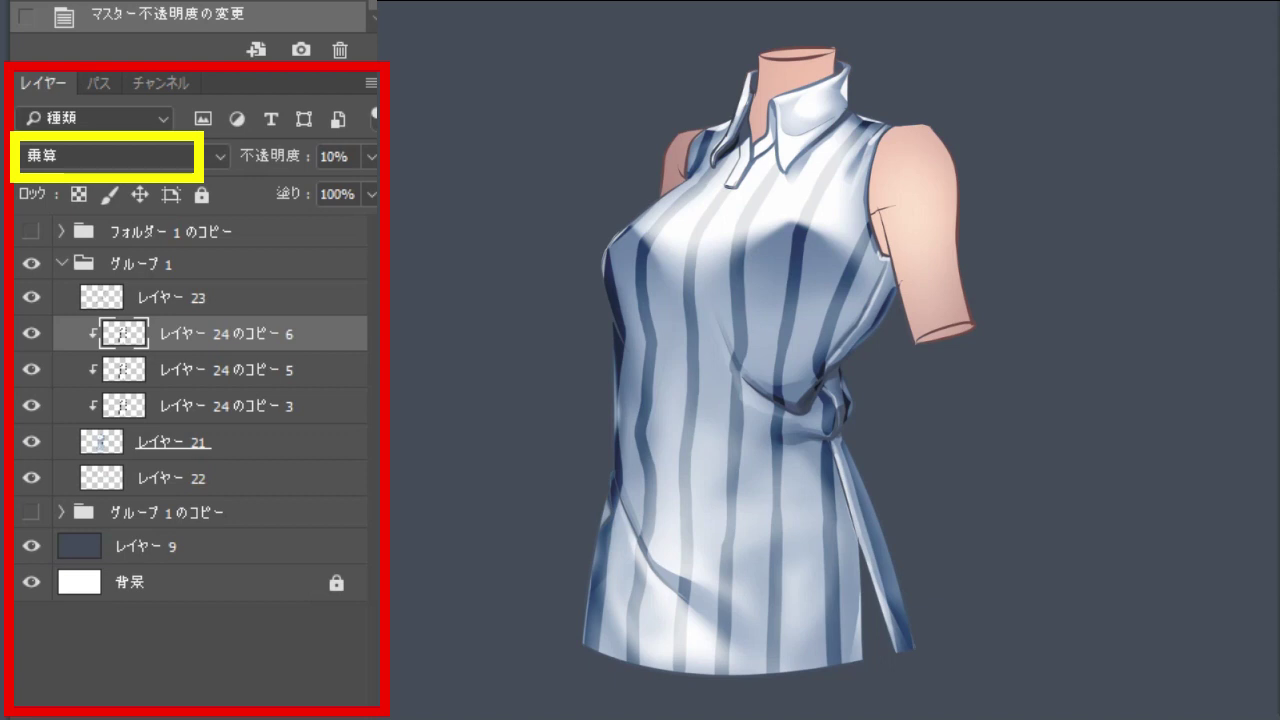
# Step: Compare the shirt up close with the 乗算 stripe copy hidden and shown
pyautogui.scroll(2, 880, 190)
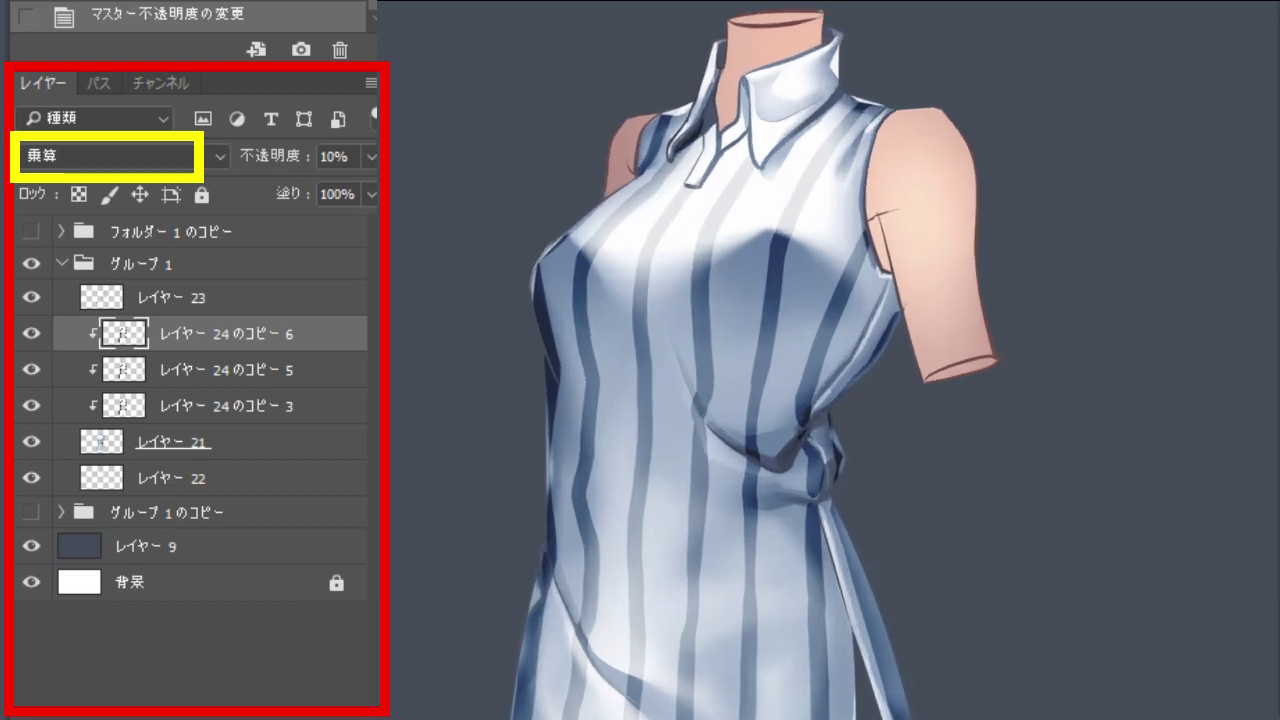
pyautogui.click(31, 333)
pyautogui.click(31, 333)
pyautogui.click(31, 333)
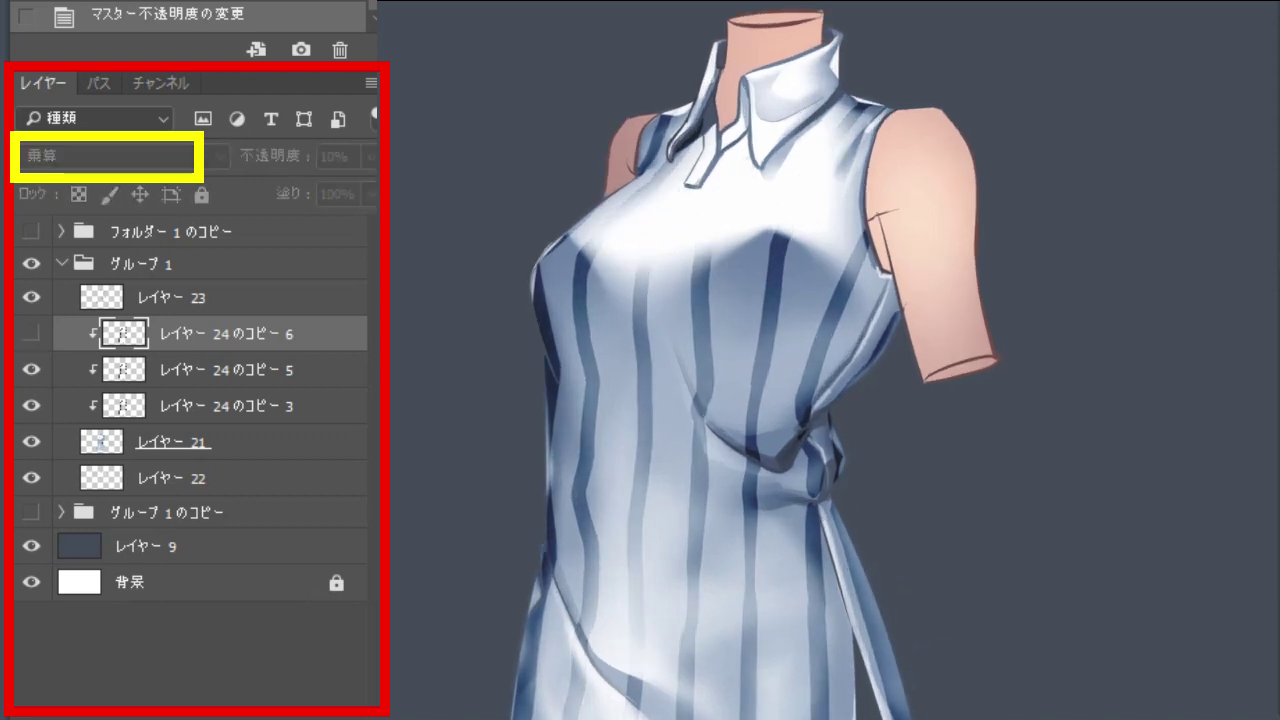
pyautogui.click(31, 333)
# Step: Erase parts of the 乗算 stripe copy over the bright highlights on the chest and lower shirt
pyautogui.scroll(1, 735, 165)
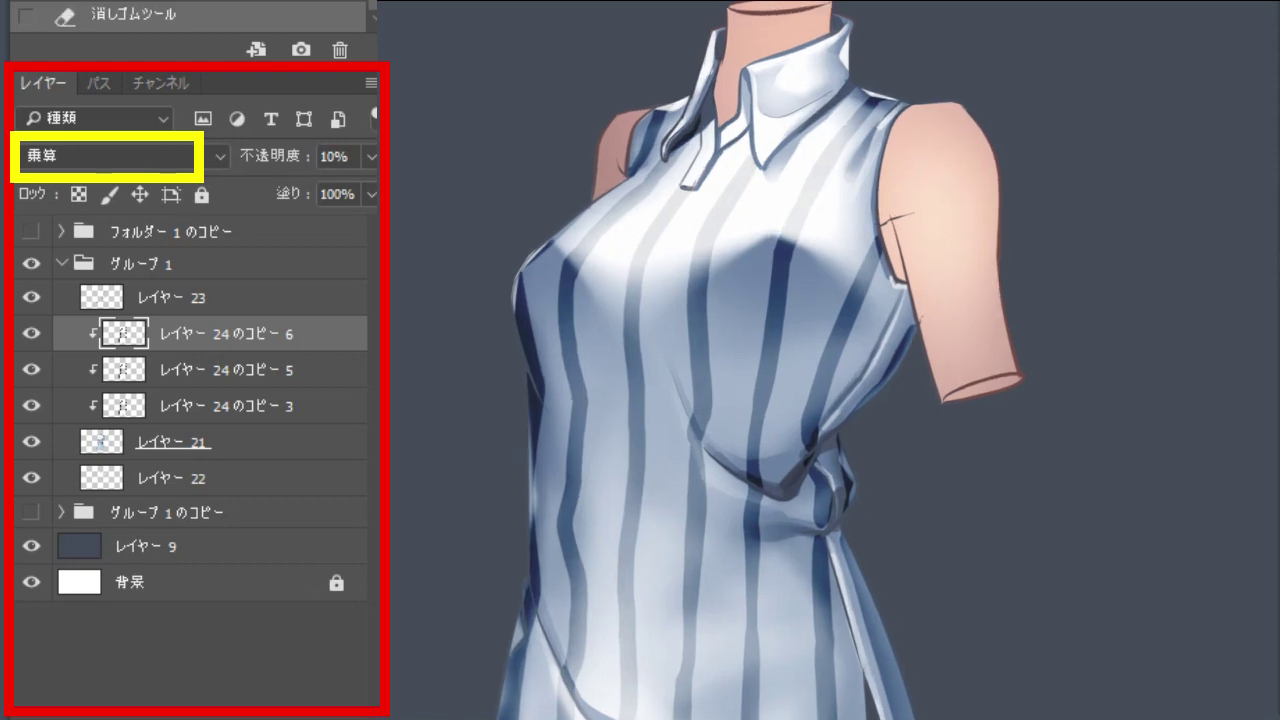
pyautogui.moveTo(647, 243); pyautogui.dragTo(640, 261)
pyautogui.moveTo(740, 490); pyautogui.dragTo(796, 196)
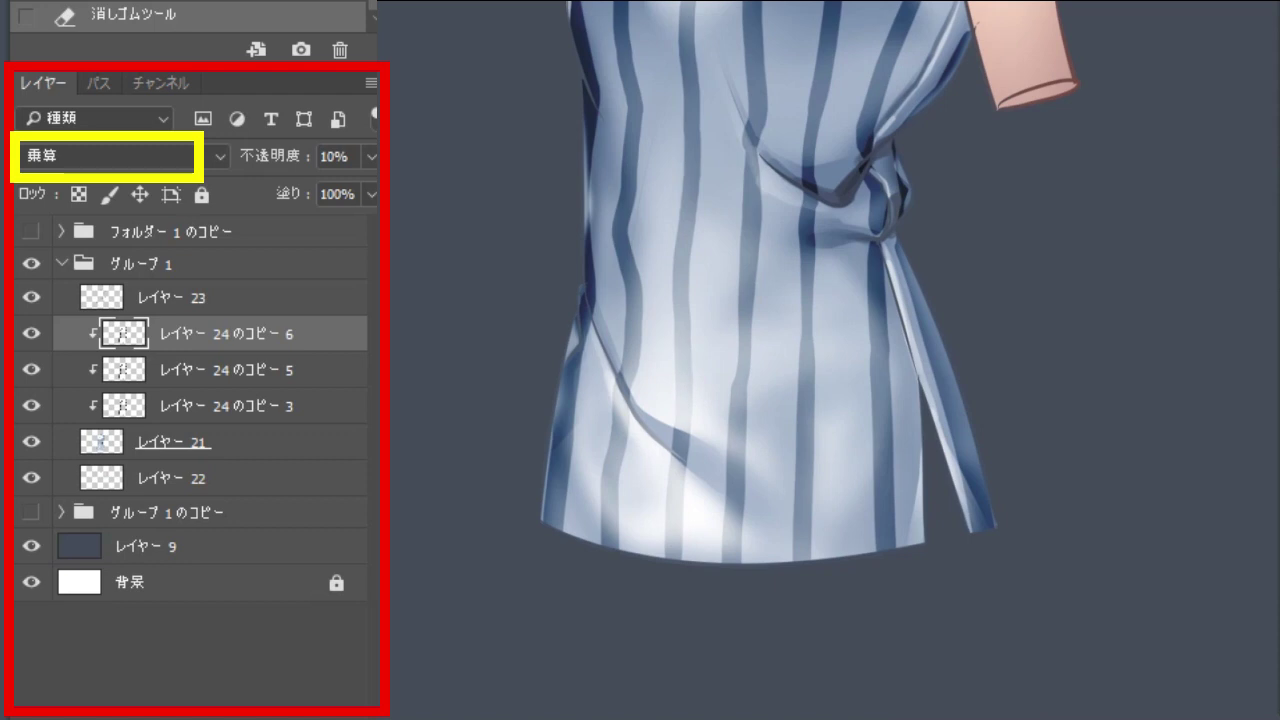
pyautogui.moveTo(760, 300); pyautogui.dragTo(722, 400)
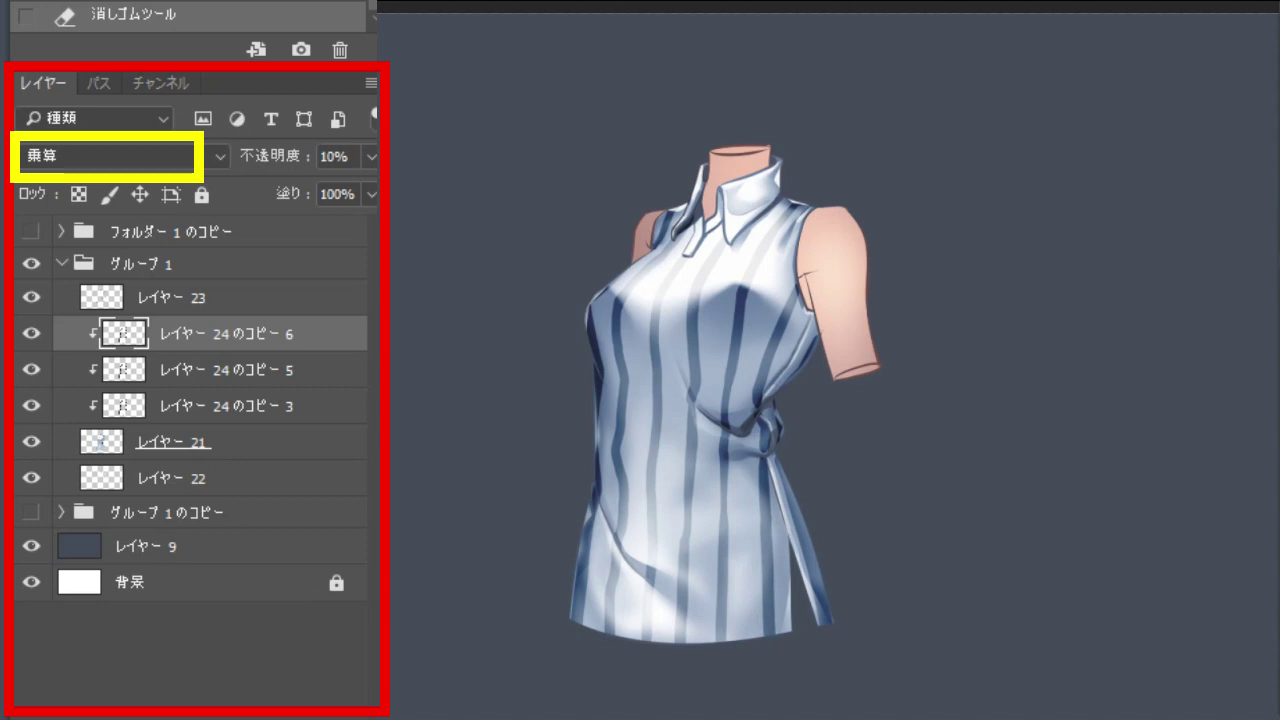
# Step: Compare the shirt with the 乗算 and 彩度 stripe copies hidden and shown in turn
pyautogui.click(31, 334)
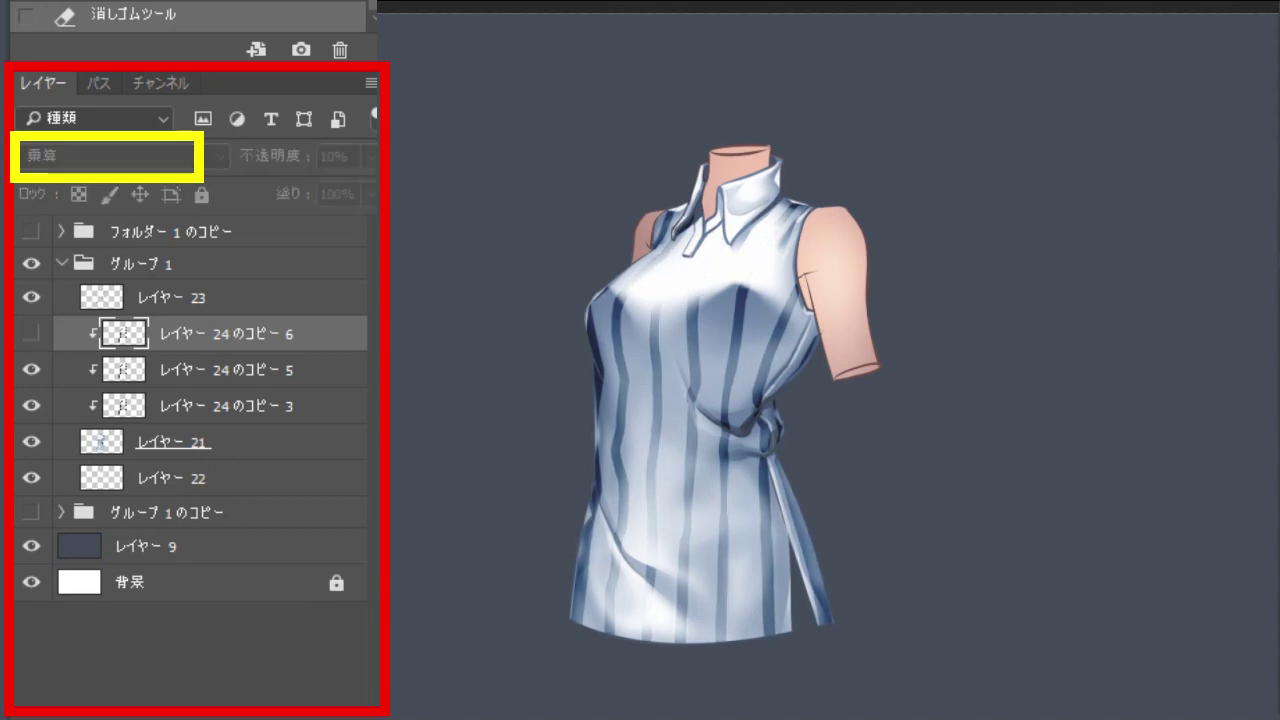
pyautogui.click(31, 370)
pyautogui.click(31, 334)
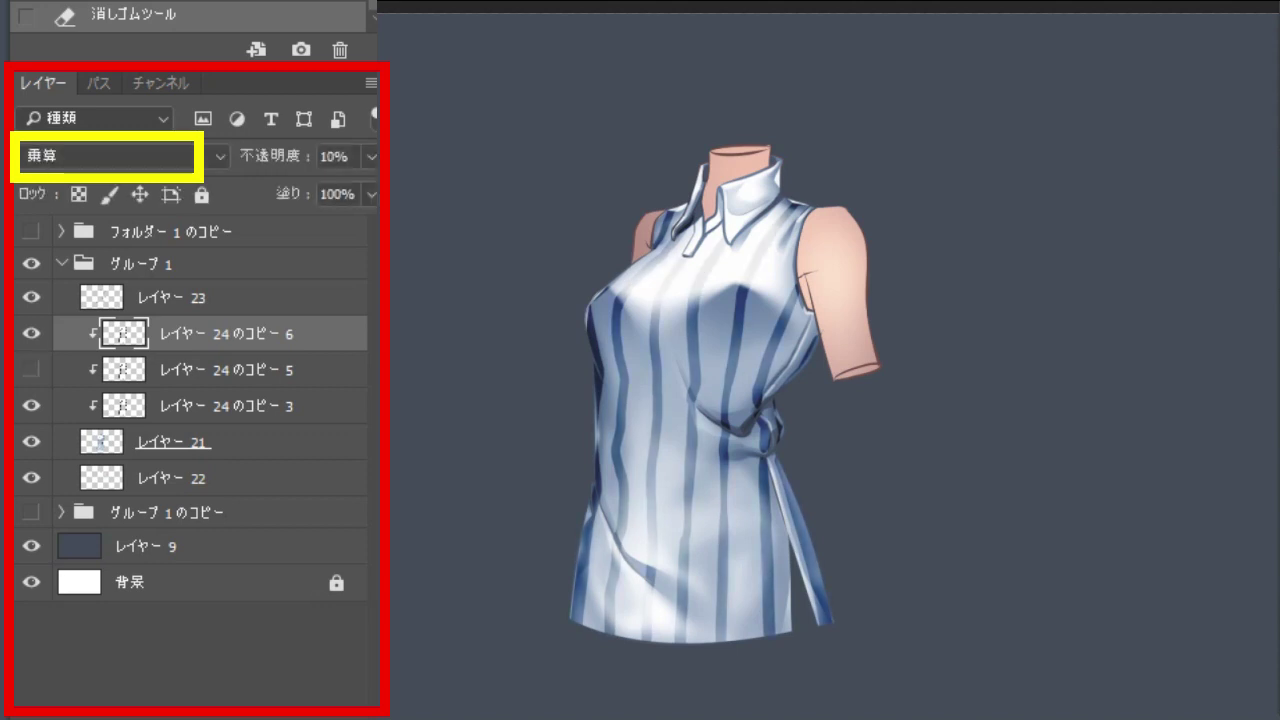
pyautogui.click(31, 370)
# Step: Collapse and hide グループ 1, and show グループ 1 のコピー with its layers expanded
pyautogui.click(62, 263)
pyautogui.click(31, 264)
pyautogui.click(31, 296)
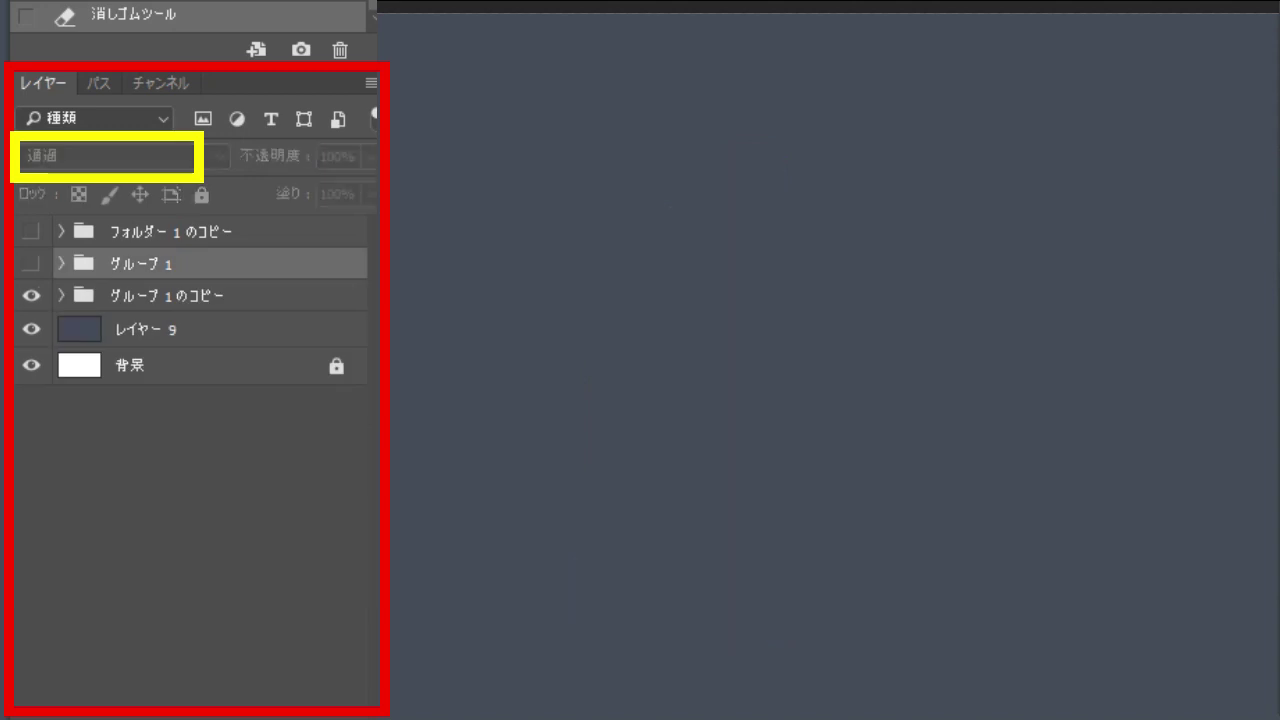
pyautogui.click(62, 296)
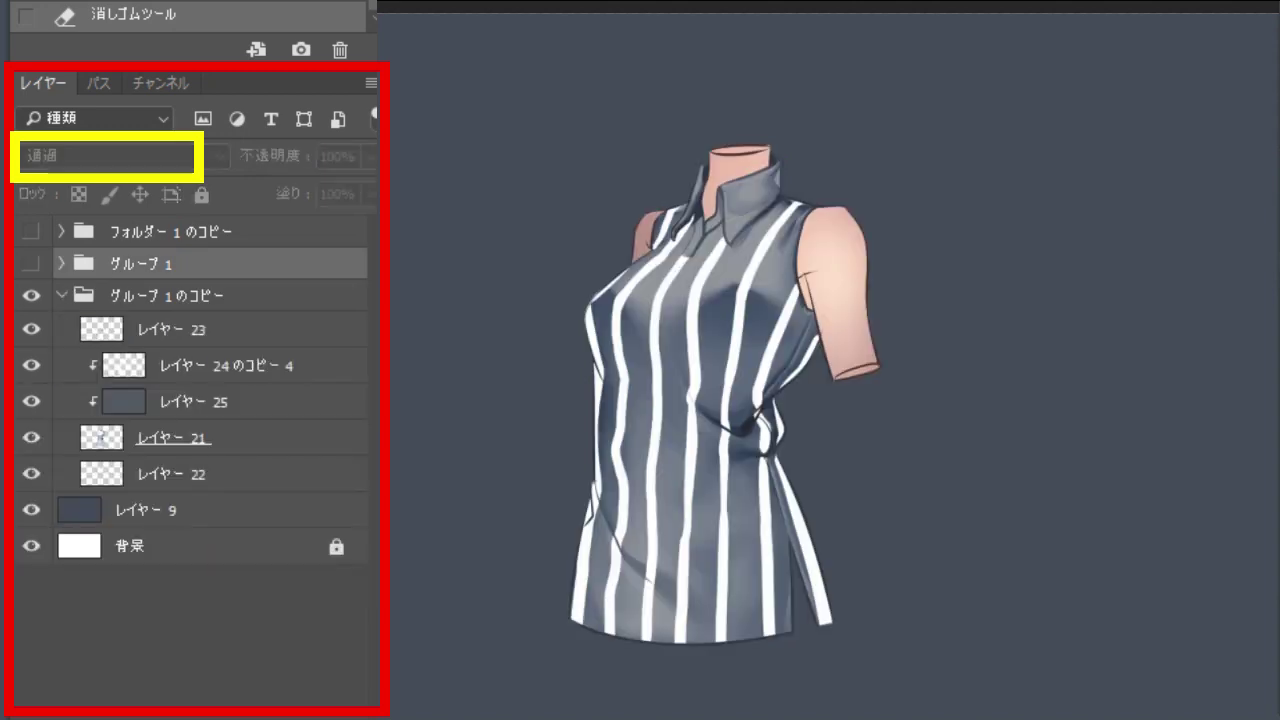
# Step: Set the blend mode of the white stripe layer, レイヤー 24 のコピー 4, to オーバーレイ (Overlay)
pyautogui.click(31, 366)
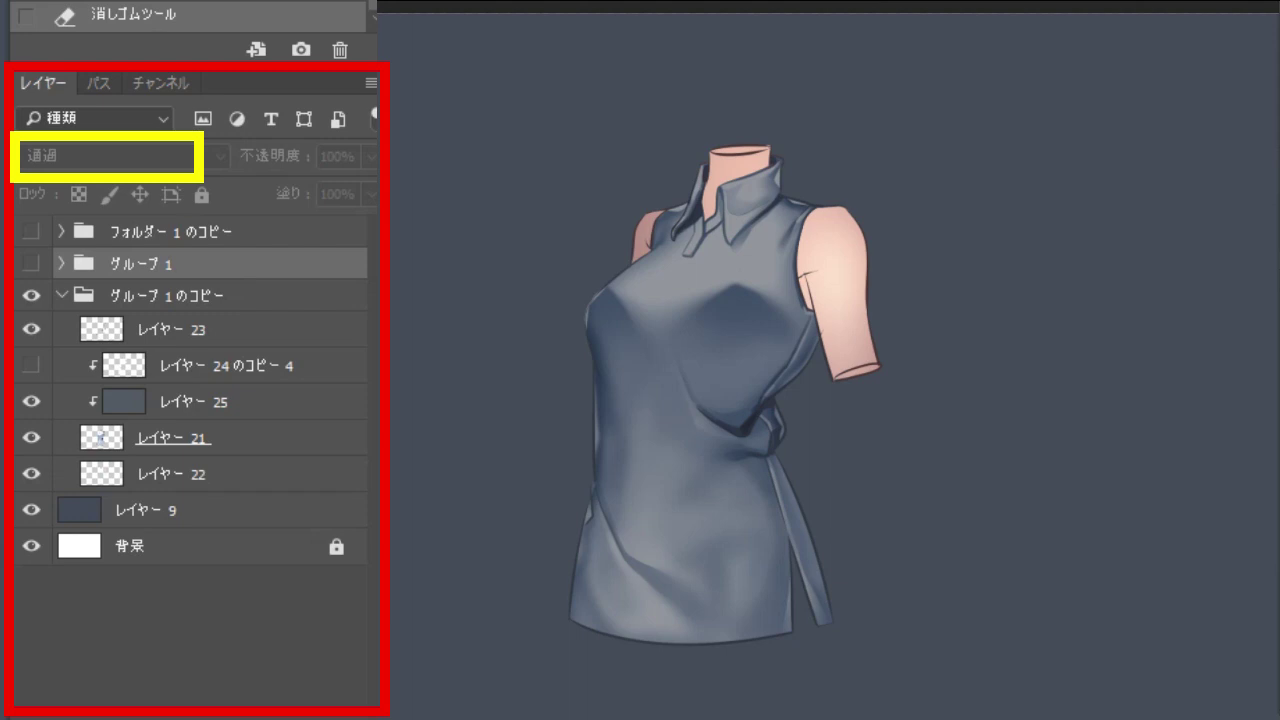
pyautogui.click(31, 365)
pyautogui.click(230, 365)
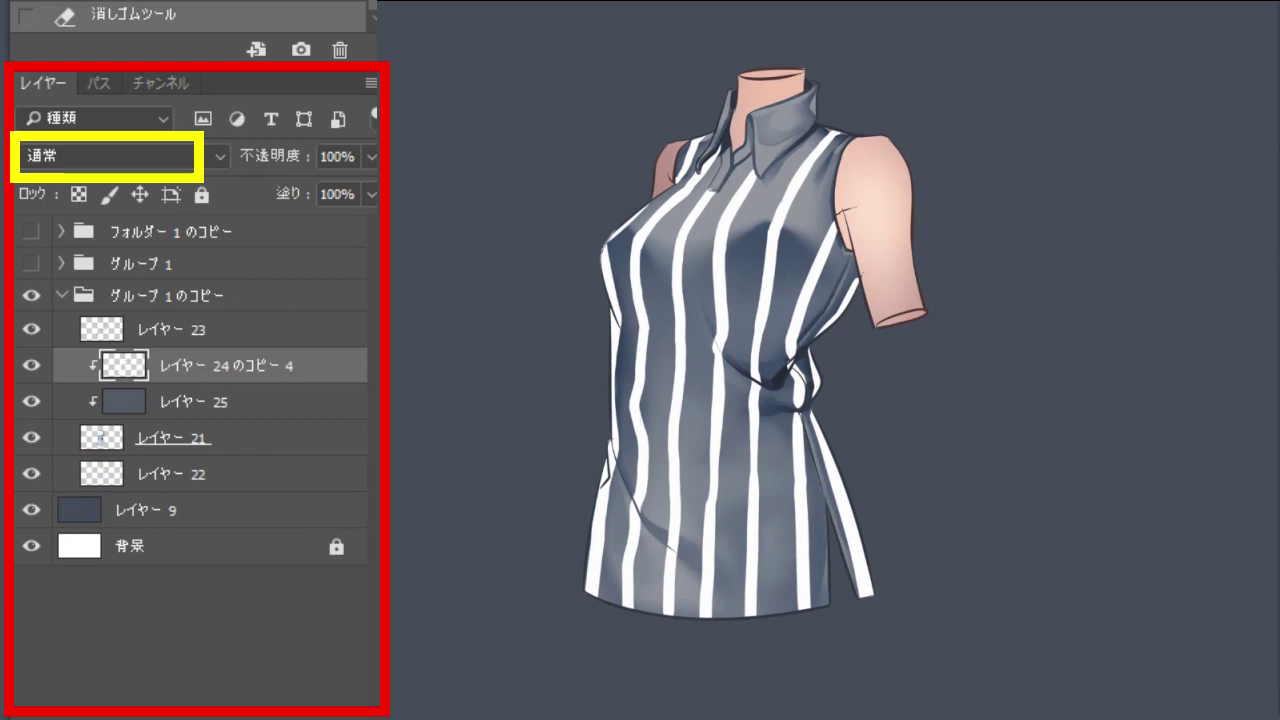
pyautogui.click(120, 157)
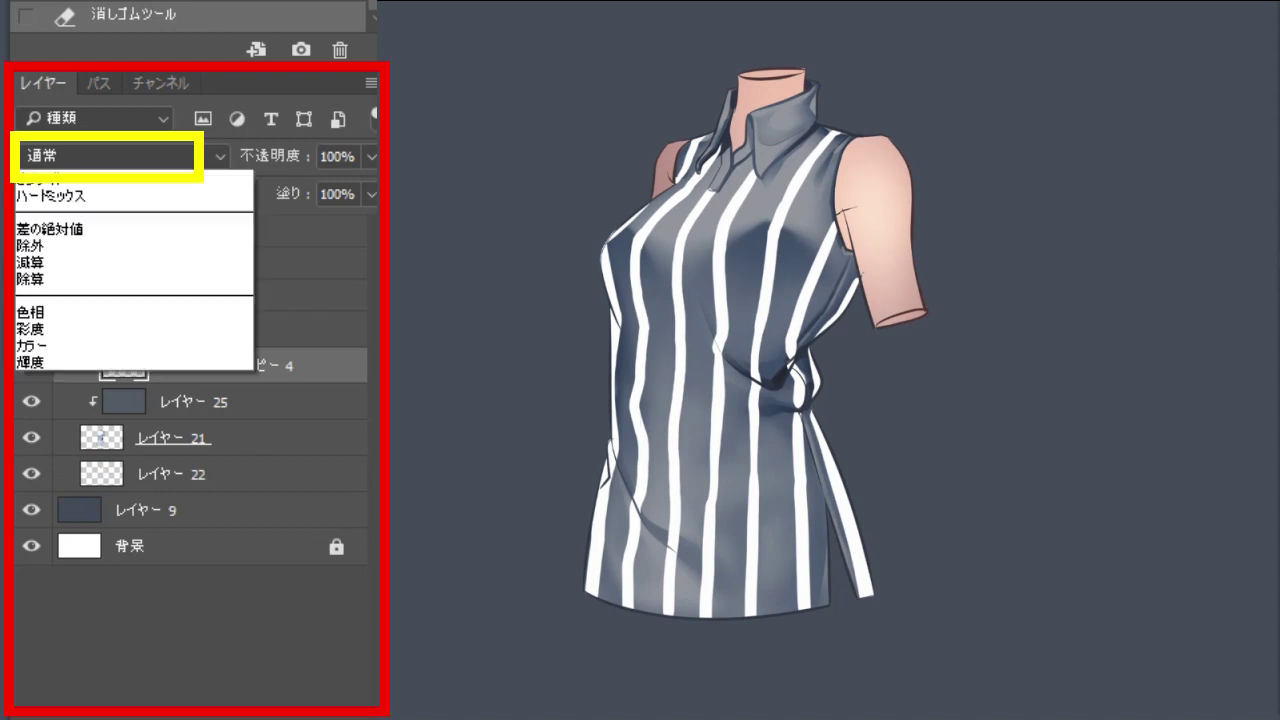
pyautogui.click(120, 430)
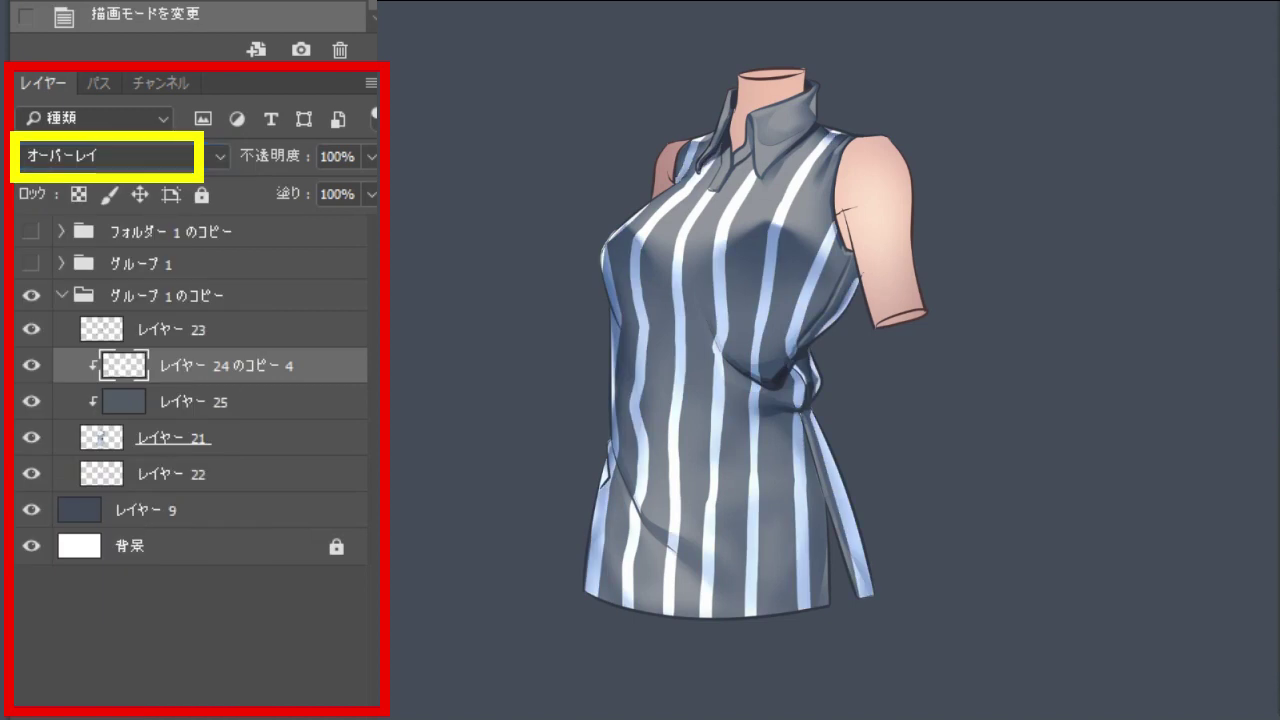
# Step: Duplicate the オーバーレイ stripe layer directly beneath itself, hide the lower duplicate and make the upper layer active
pyautogui.moveTo(228, 366); pyautogui.dragTo(228, 384)
pyautogui.click(31, 401)
pyautogui.click(228, 366)
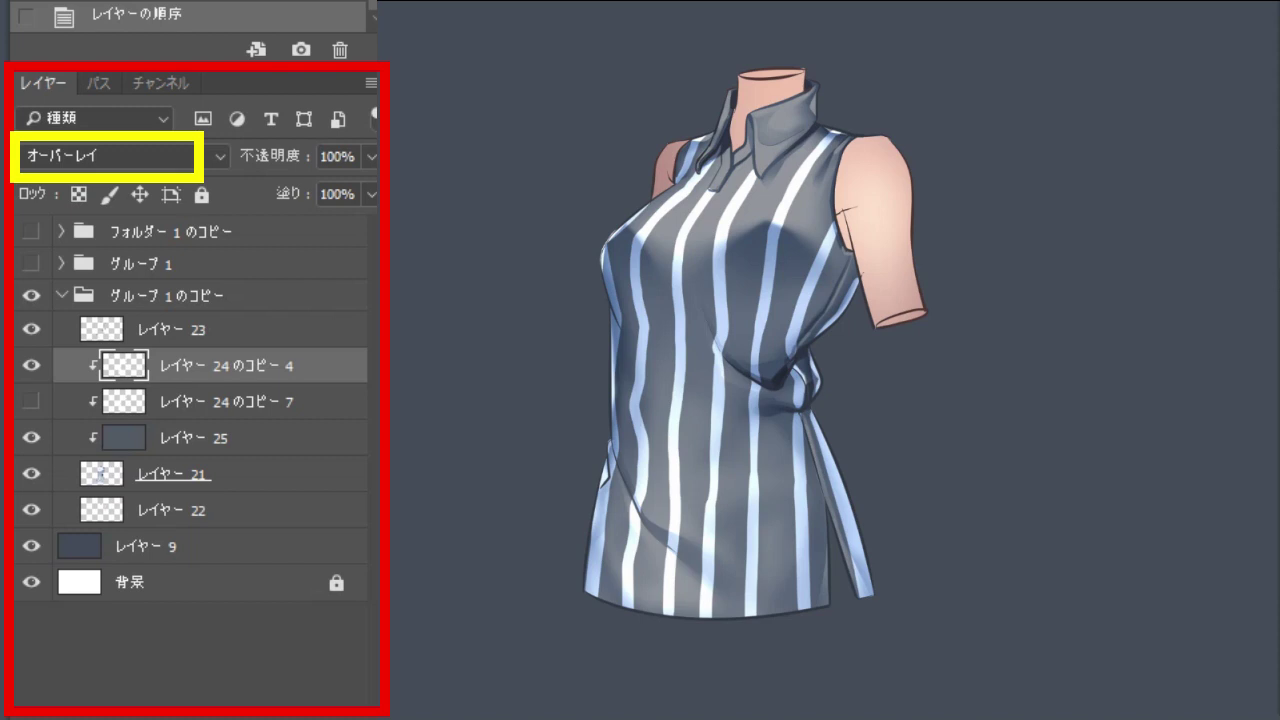
# Step: Partly erase the stripes of レイヤー 24 のコピー 4 over the chest, shoulders, sides and slit where they should stand out less
pyautogui.moveTo(722, 234); pyautogui.dragTo(719, 308)
pyautogui.moveTo(773, 234); pyautogui.dragTo(764, 310)
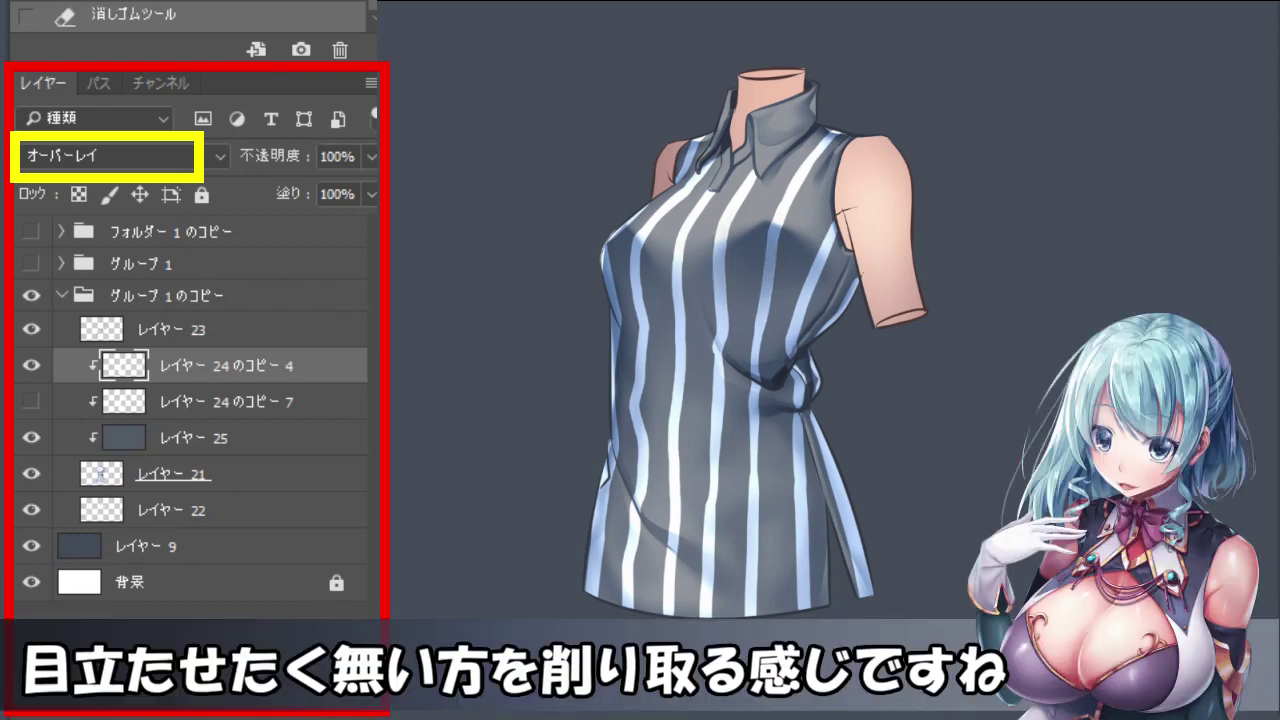
pyautogui.moveTo(831, 232); pyautogui.dragTo(796, 325)
pyautogui.moveTo(722, 248); pyautogui.dragTo(718, 316)
pyautogui.moveTo(620, 292)
pyautogui.mouseDown()
pyautogui.moveTo(622, 248)
pyautogui.moveTo(697, 140)
pyautogui.mouseUp()
pyautogui.moveTo(836, 134); pyautogui.dragTo(812, 158)
pyautogui.moveTo(612, 325); pyautogui.dragTo(602, 598)
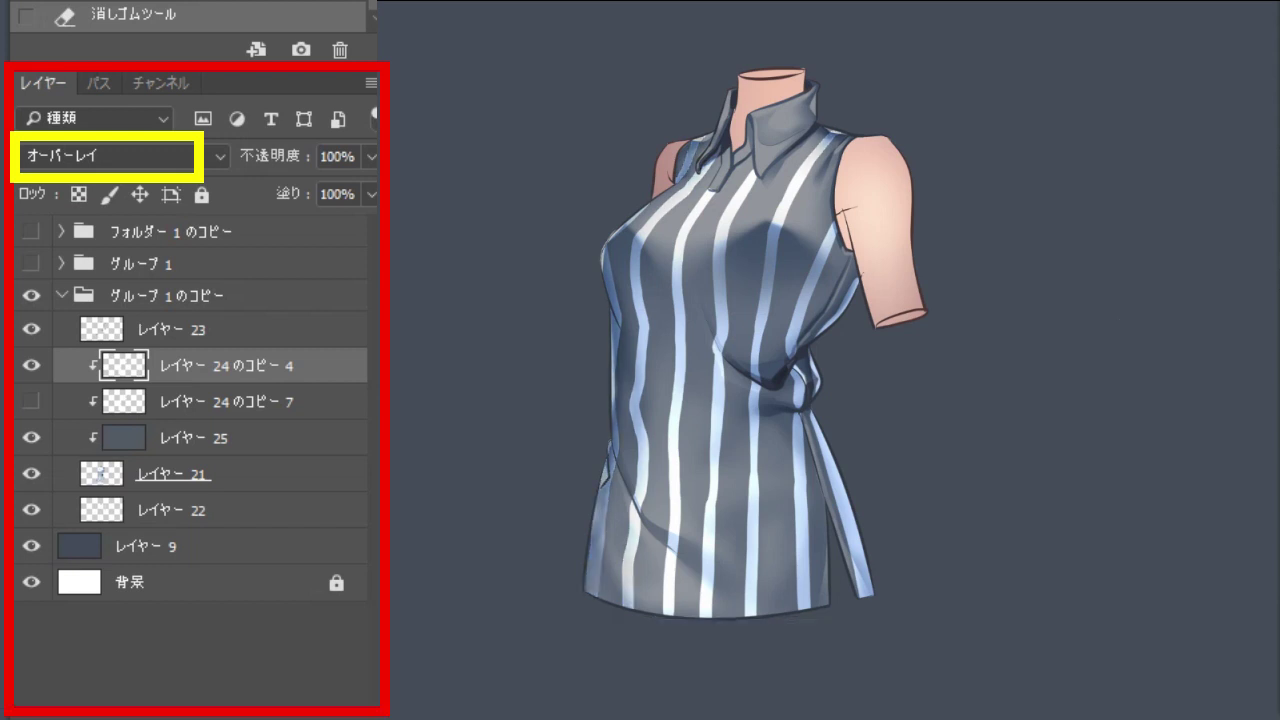
pyautogui.moveTo(856, 282); pyautogui.dragTo(820, 334)
pyautogui.moveTo(812, 412)
pyautogui.mouseDown()
pyautogui.moveTo(864, 598)
pyautogui.moveTo(818, 475)
pyautogui.mouseUp()
pyautogui.moveTo(740, 330)
pyautogui.mouseDown()
pyautogui.moveTo(738, 420)
pyautogui.moveTo(742, 325)
pyautogui.mouseUp()
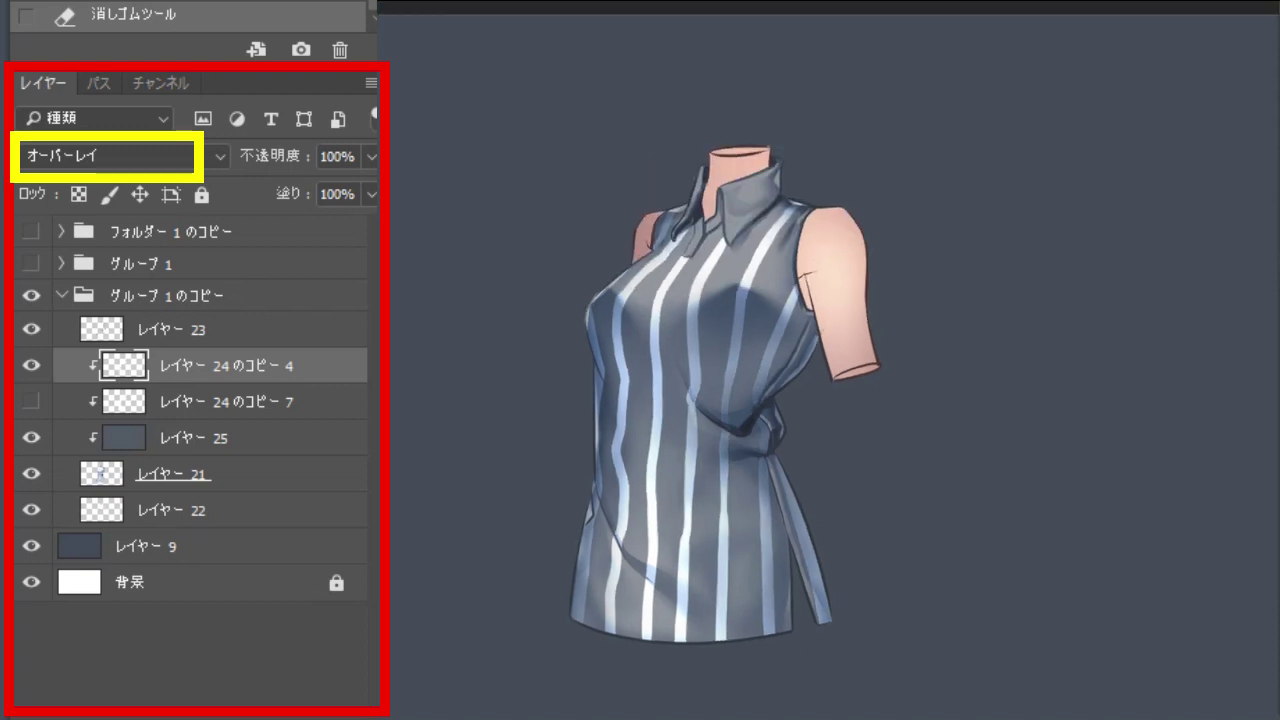
pyautogui.moveTo(787, 212); pyautogui.dragTo(772, 233)
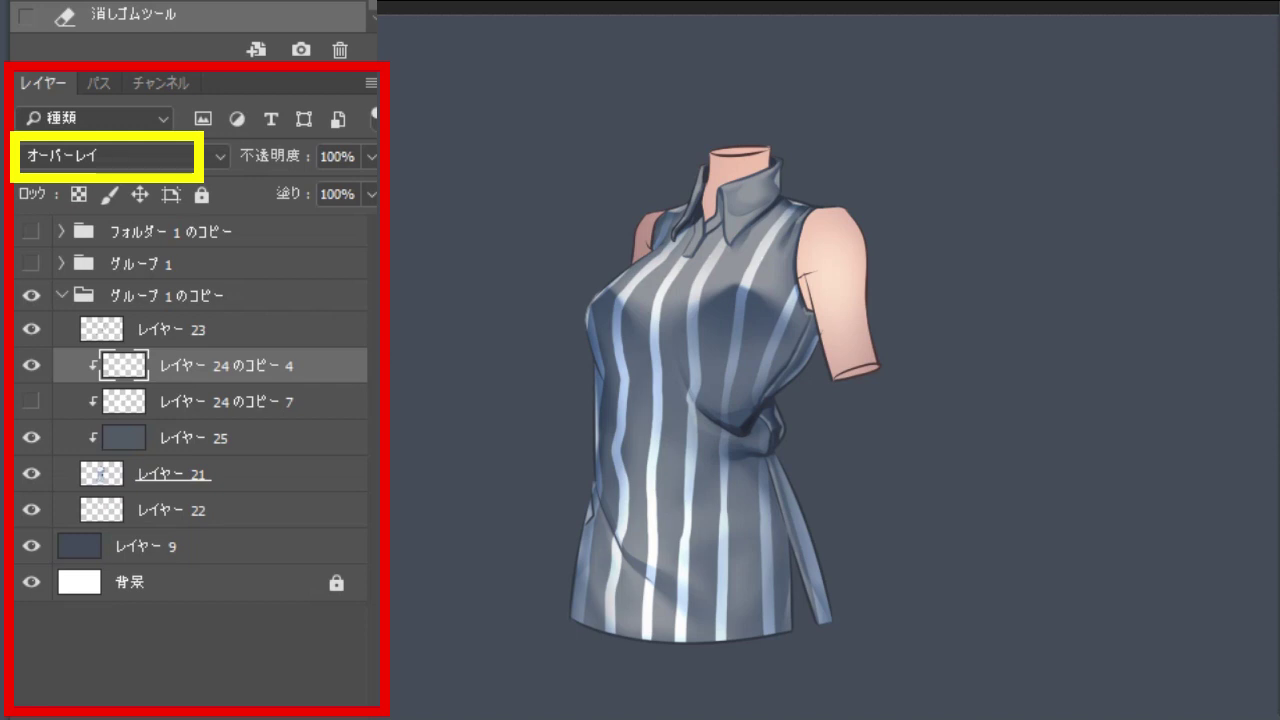
# Step: Hide the erased stripe layer, show レイヤー 24 のコピー 7 instead and set its blend mode to 通常 (Normal)
pyautogui.click(31, 365)
pyautogui.click(31, 401)
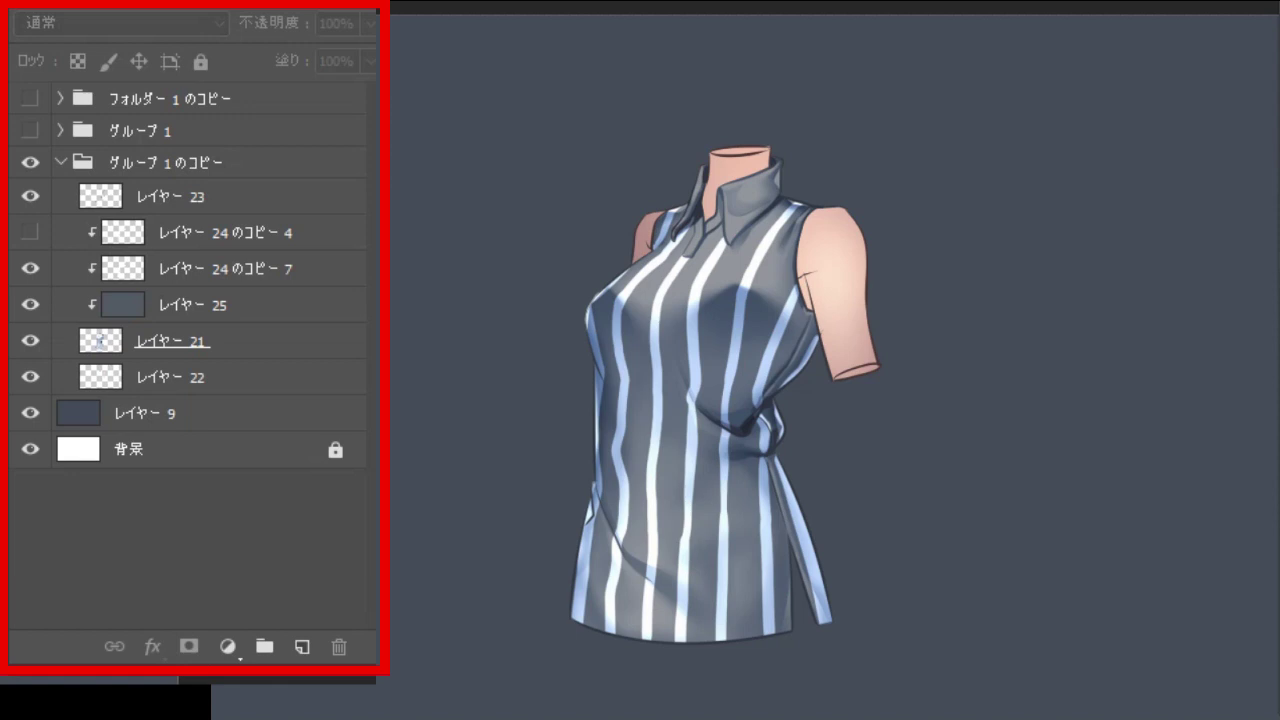
pyautogui.click(220, 268)
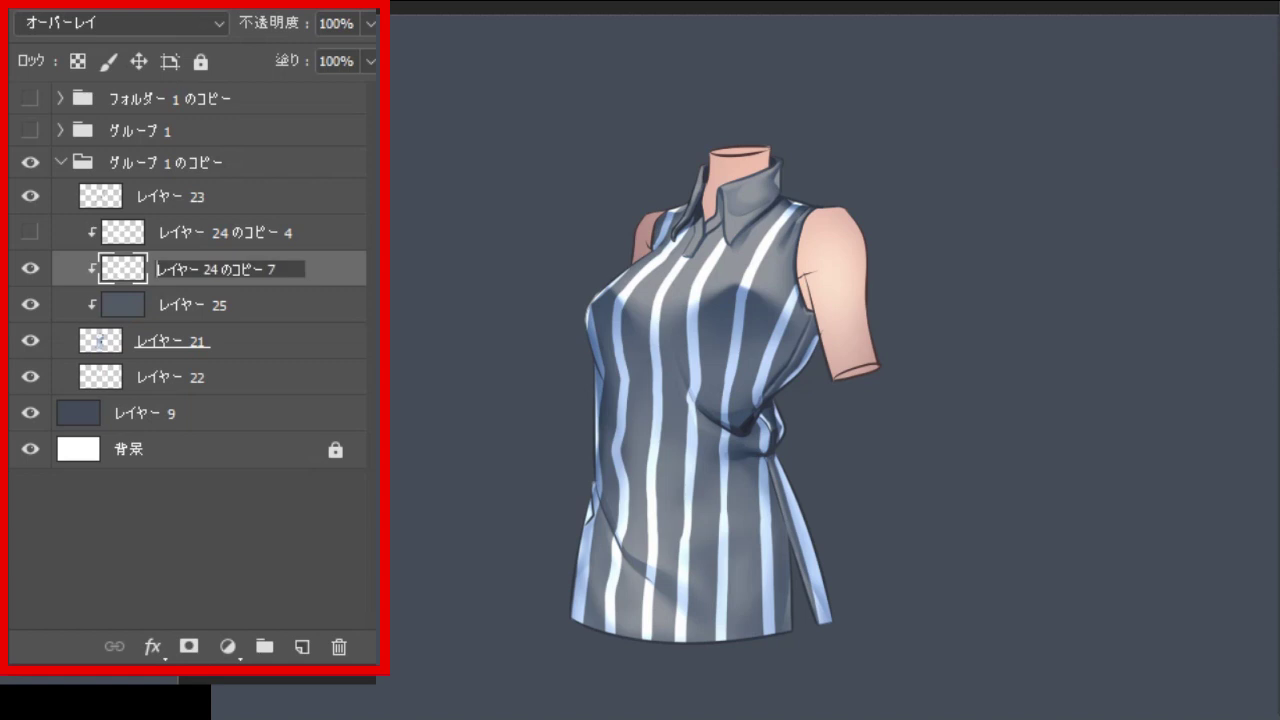
pyautogui.press('Return')
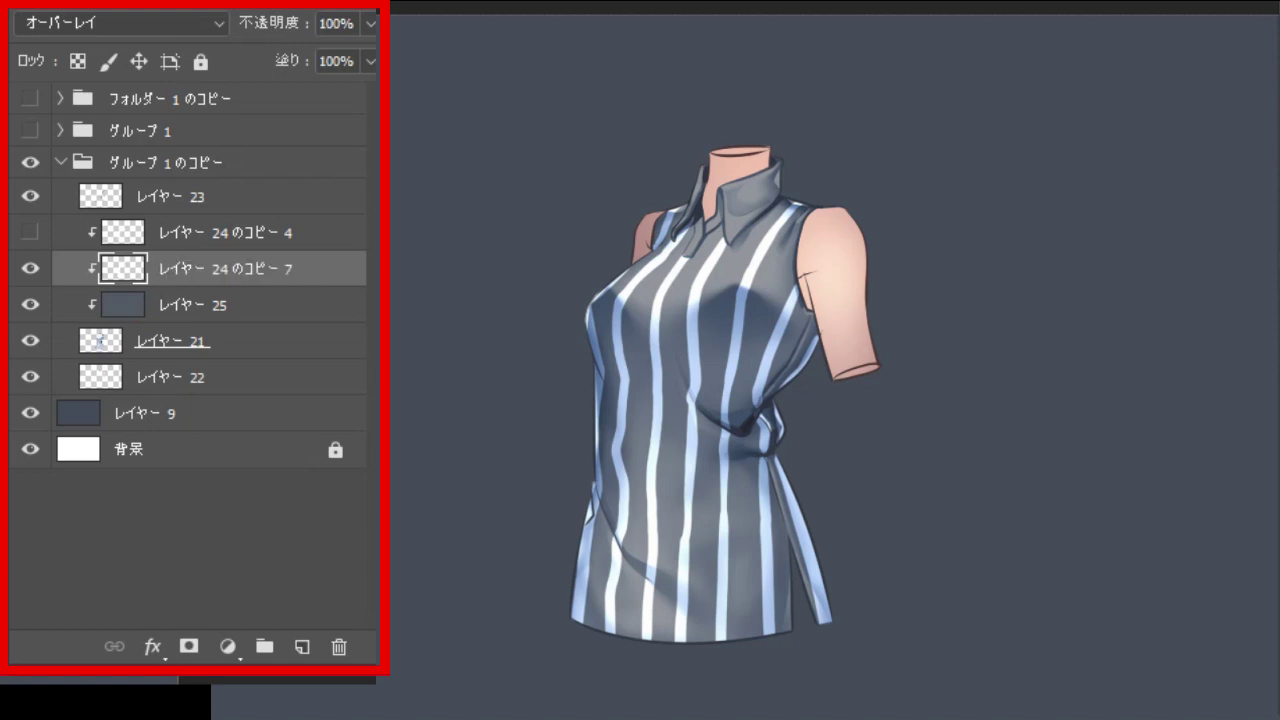
pyautogui.click(120, 23)
pyautogui.click(50, 47)
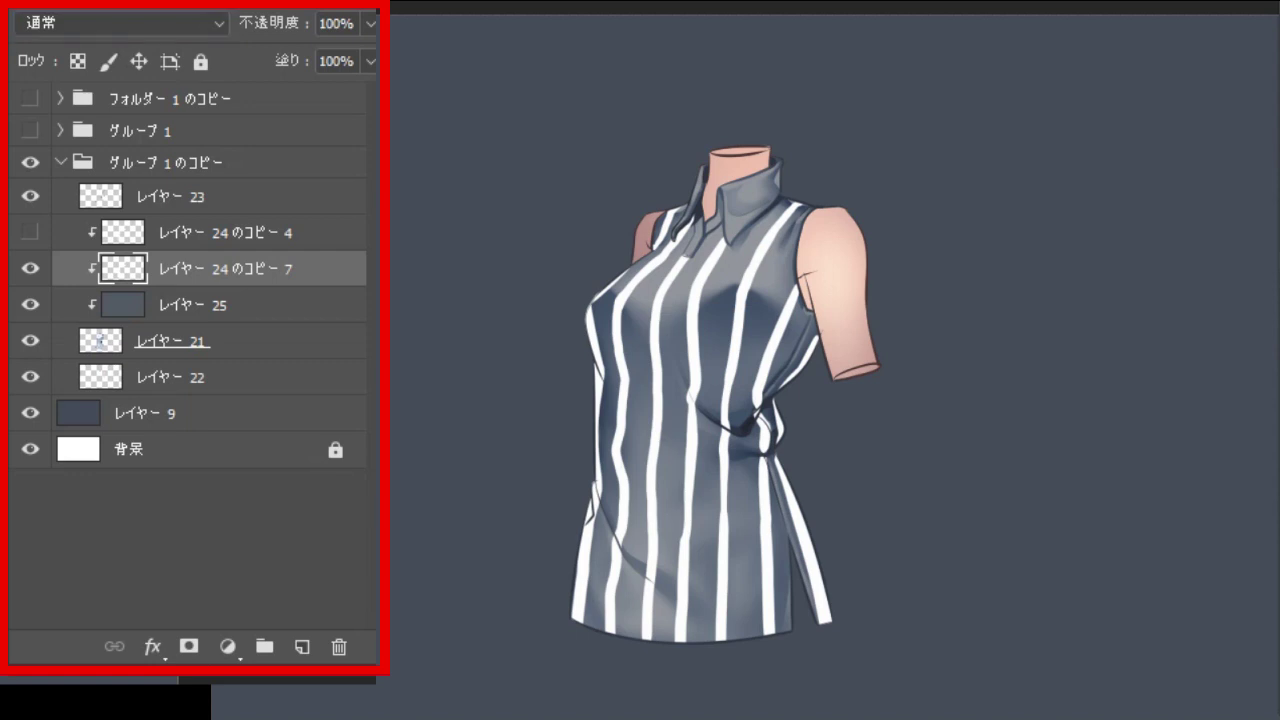
# Step: Select the white stripes with 色域指定 (Color Range) at 許容量 40 and add the selection as a layer mask on レイヤー 24 のコピー 7
pyautogui.click(250, 2)
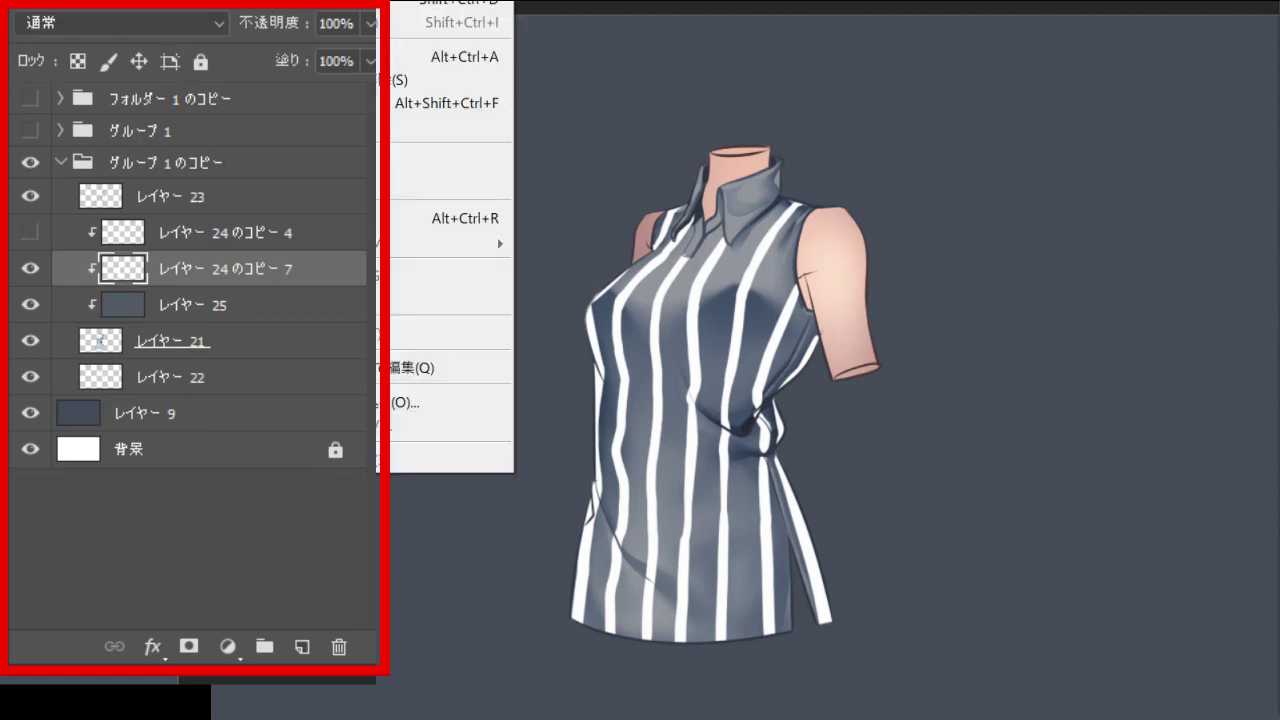
pyautogui.press('Return')
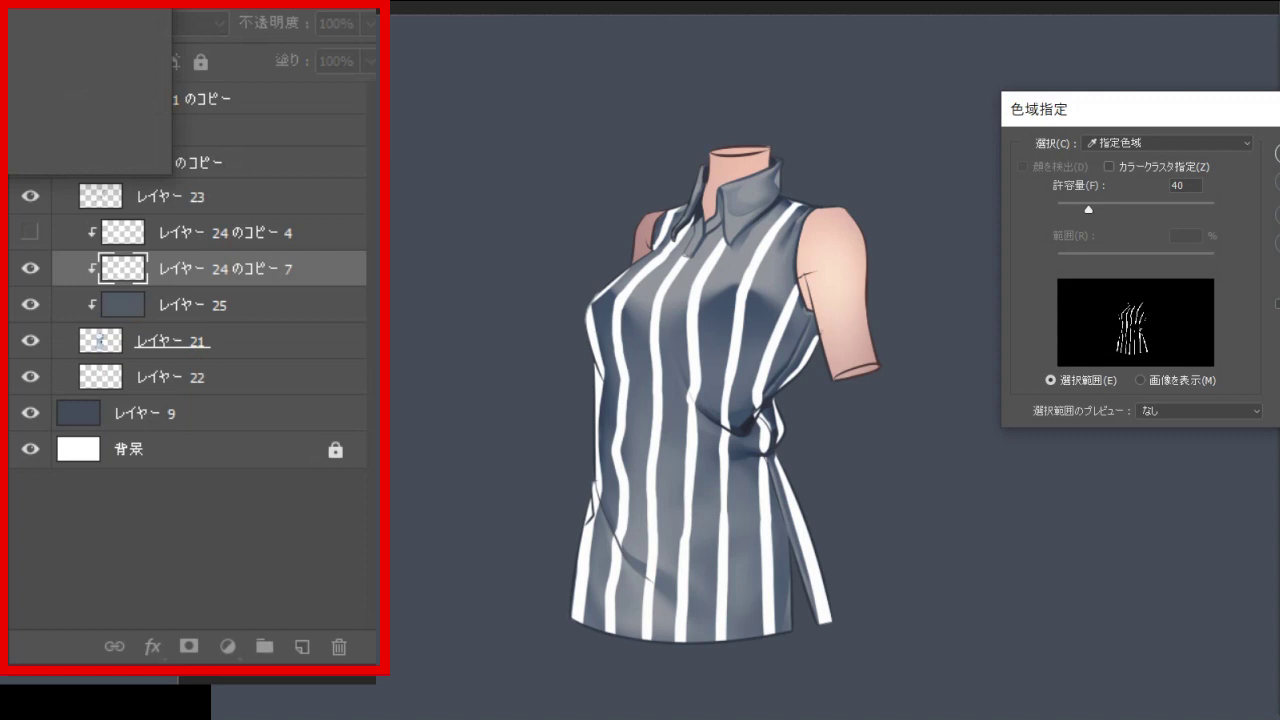
pyautogui.press('Return')
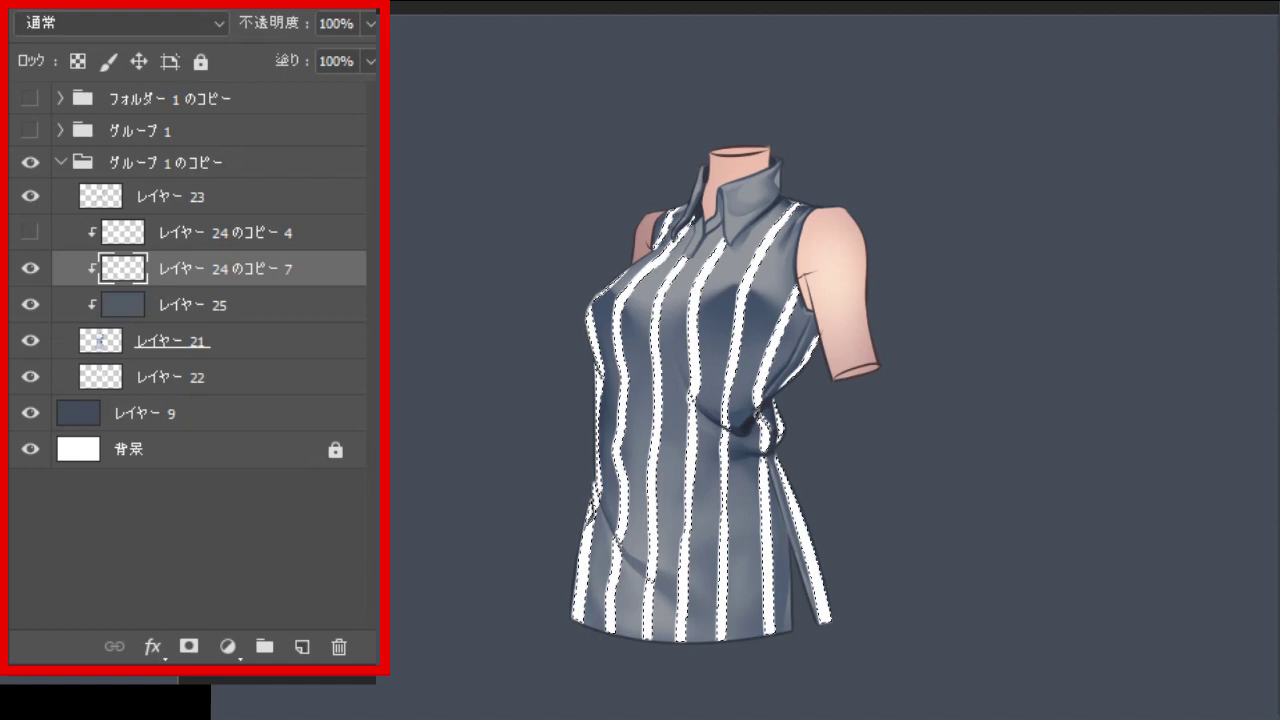
pyautogui.hotkey('ctrl', '+')
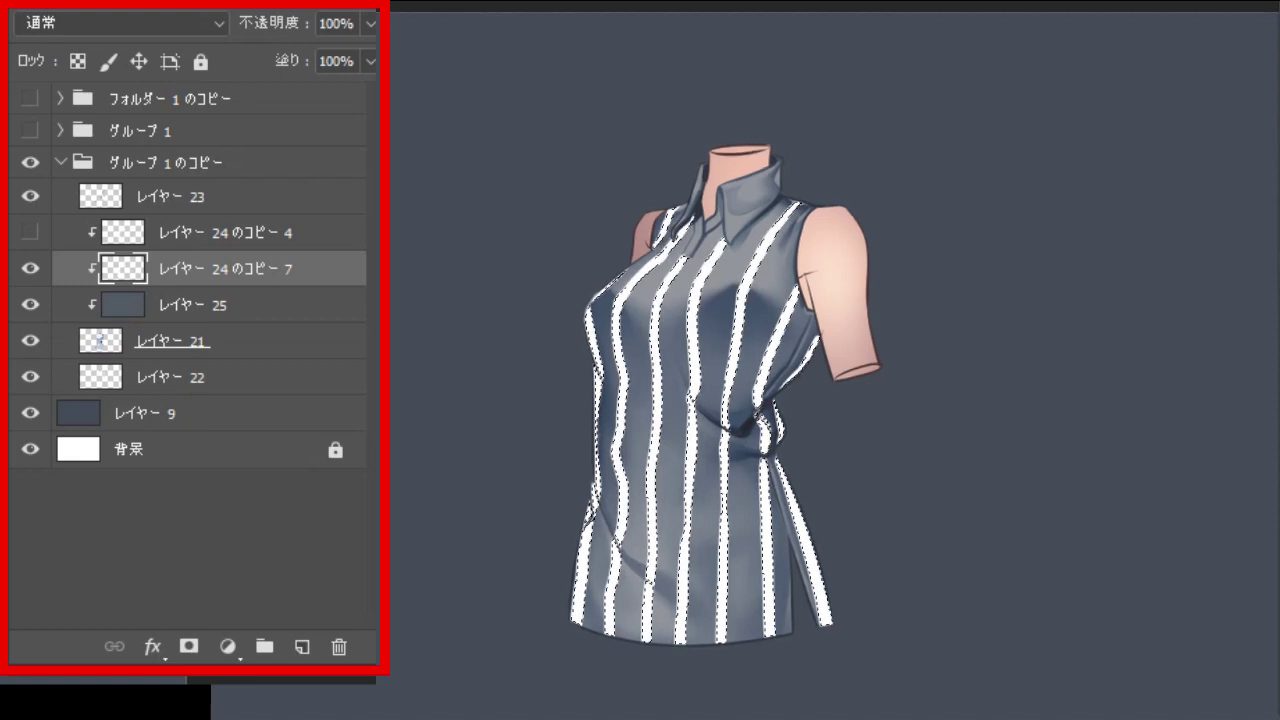
pyautogui.scroll(-1, 698, 420)
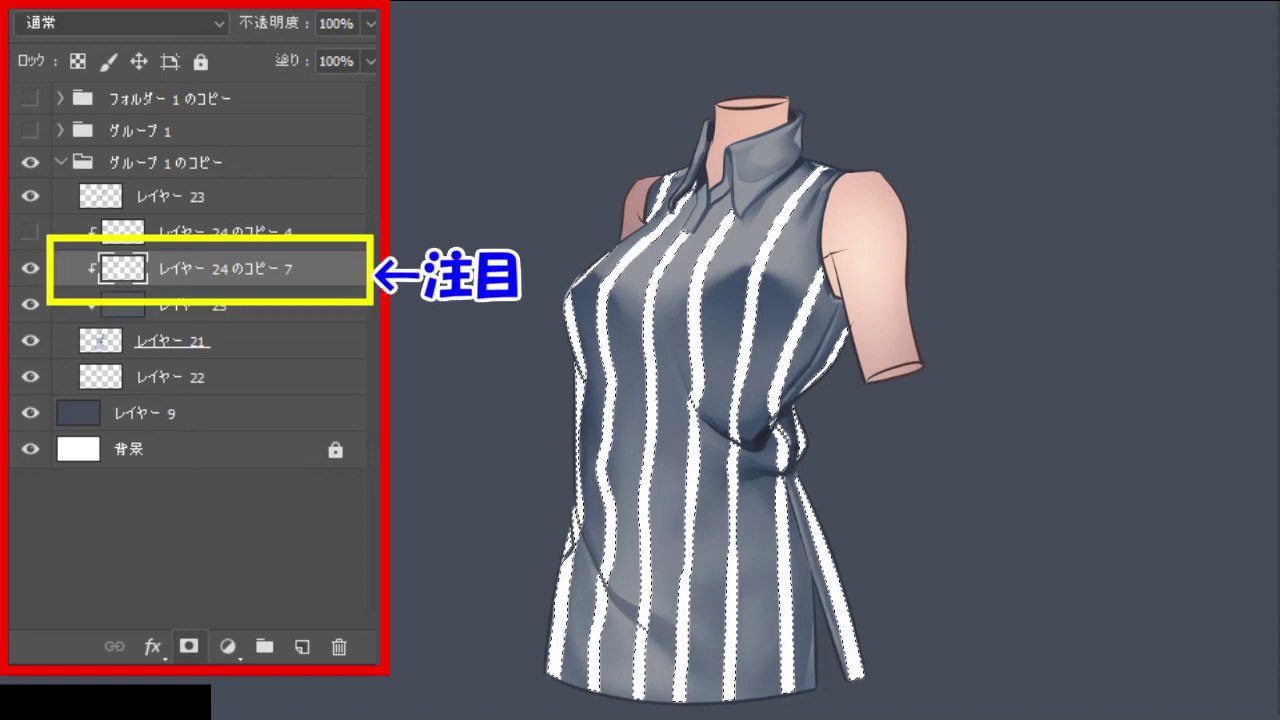
pyautogui.click(189, 647)
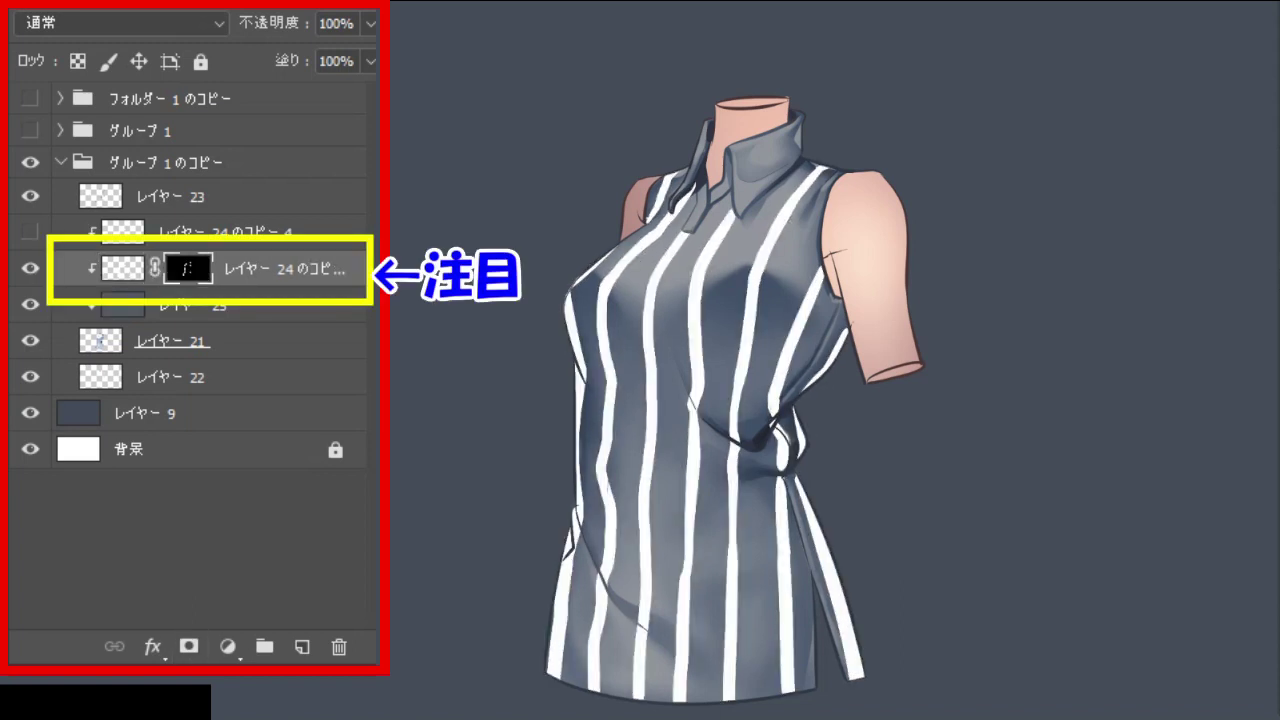
# Step: Try painting dark red across the whole shirt on the masked stripe layer's image
pyautogui.click(123, 268)
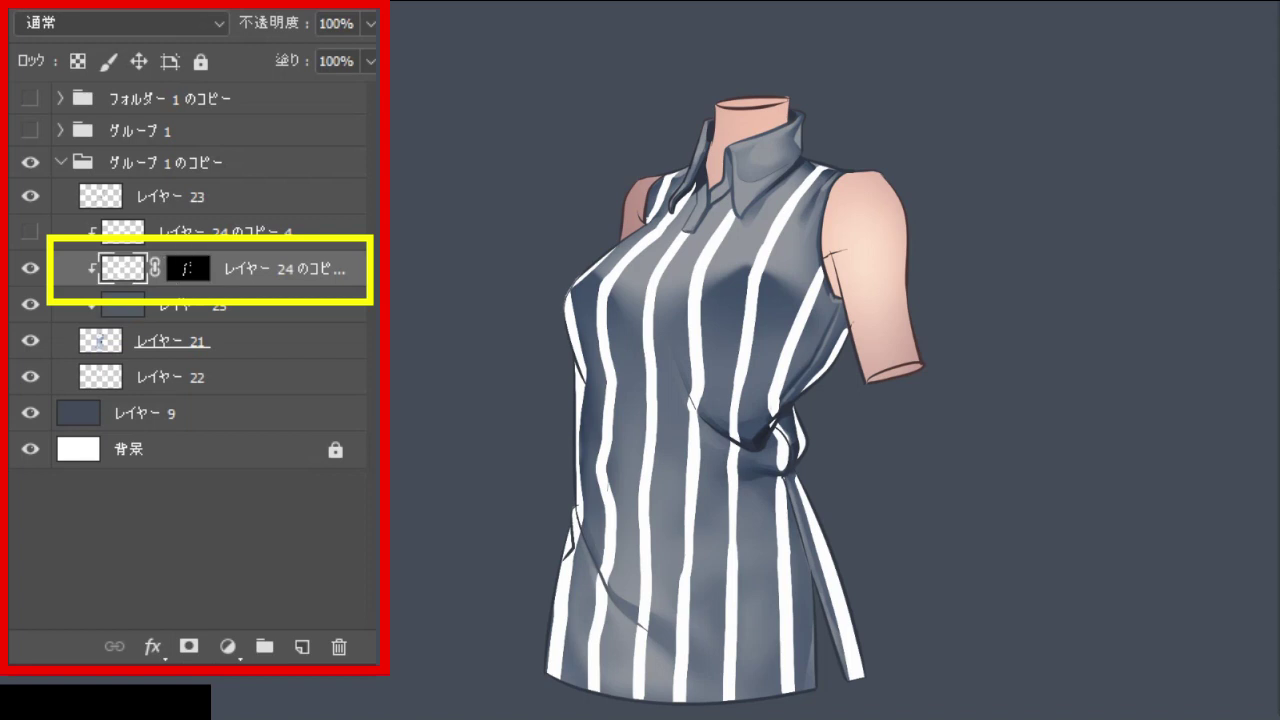
pyautogui.moveTo(812, 180)
pyautogui.mouseDown()
pyautogui.moveTo(706, 250)
pyautogui.moveTo(600, 295)
pyautogui.moveTo(580, 360)
pyautogui.moveTo(606, 460)
pyautogui.mouseUp()
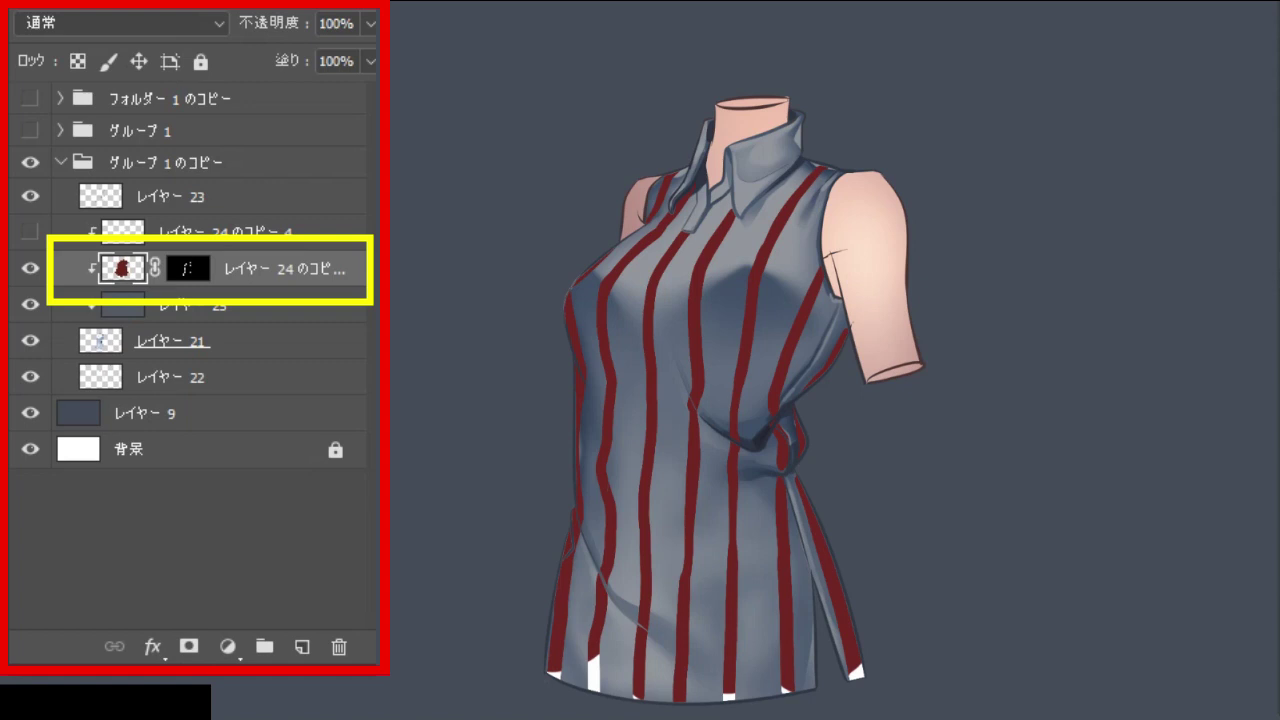
pyautogui.moveTo(554, 675); pyautogui.dragTo(594, 686)
pyautogui.moveTo(729, 697); pyautogui.dragTo(856, 672)
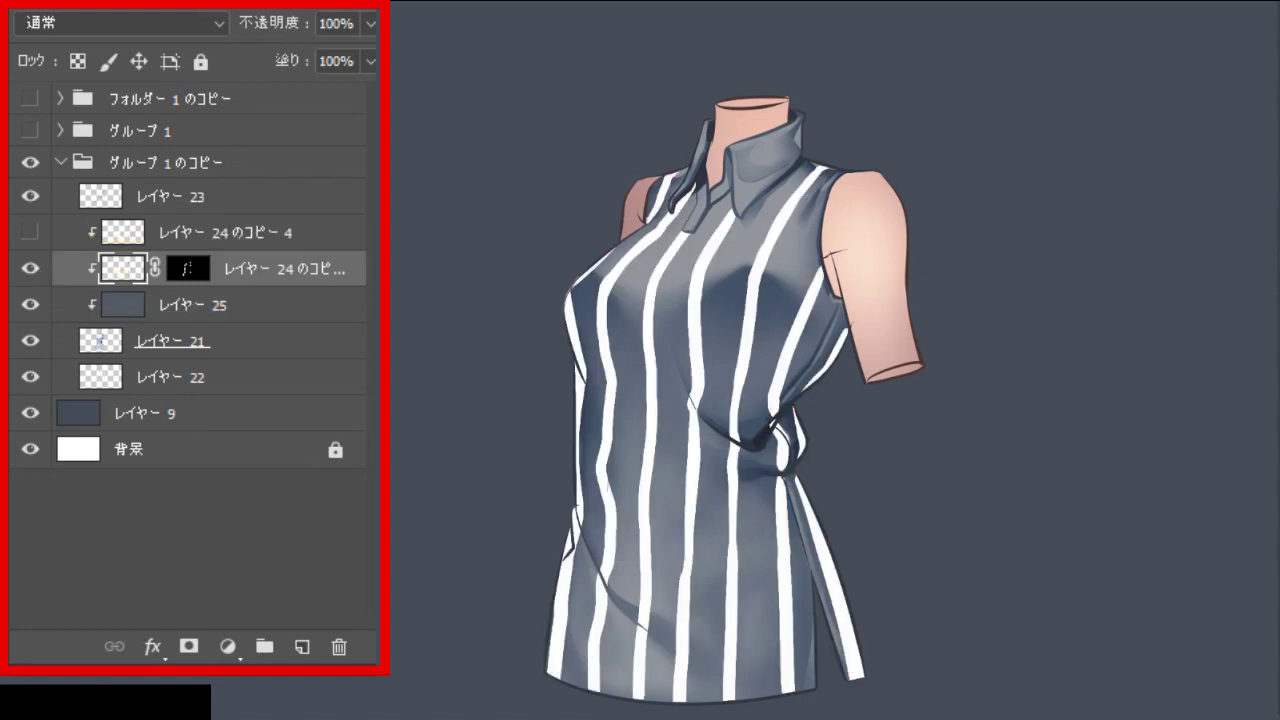
# Step: Set the masked stripe layer to オーバーレイ (Overlay) and compare it with レイヤー 24 のコピー 4 shown and hidden
pyautogui.click(122, 23)
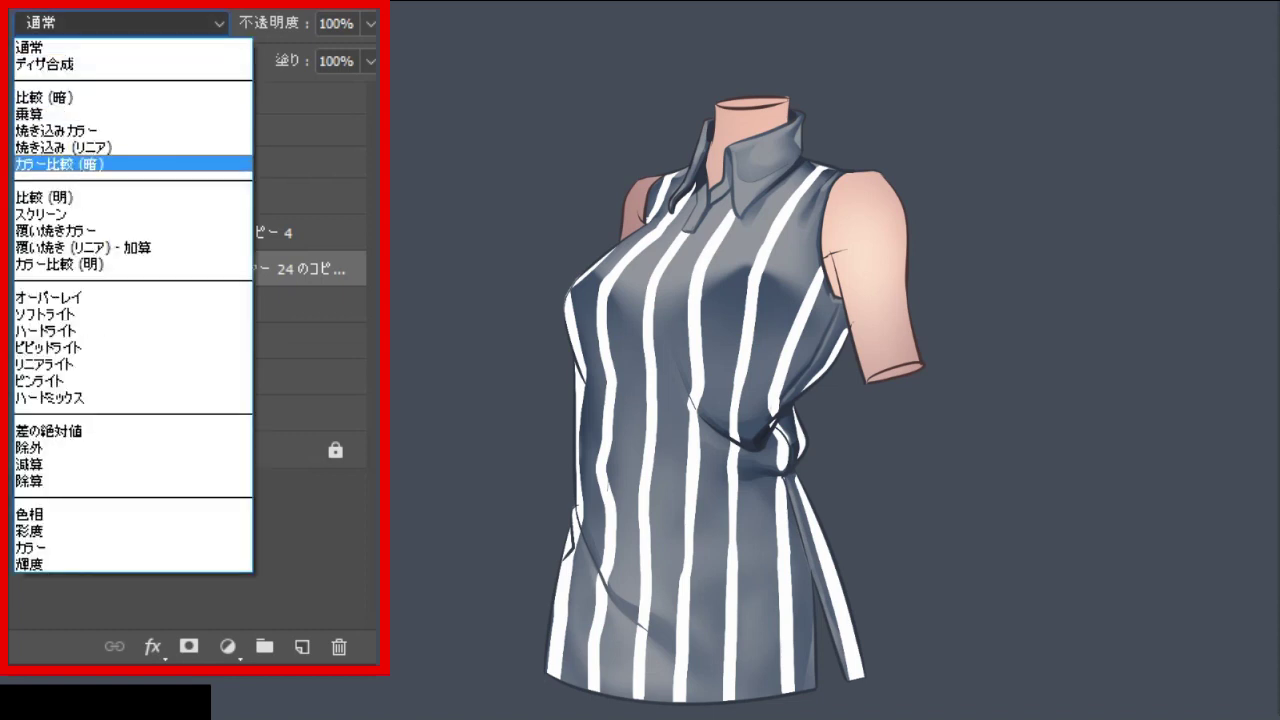
pyautogui.click(60, 298)
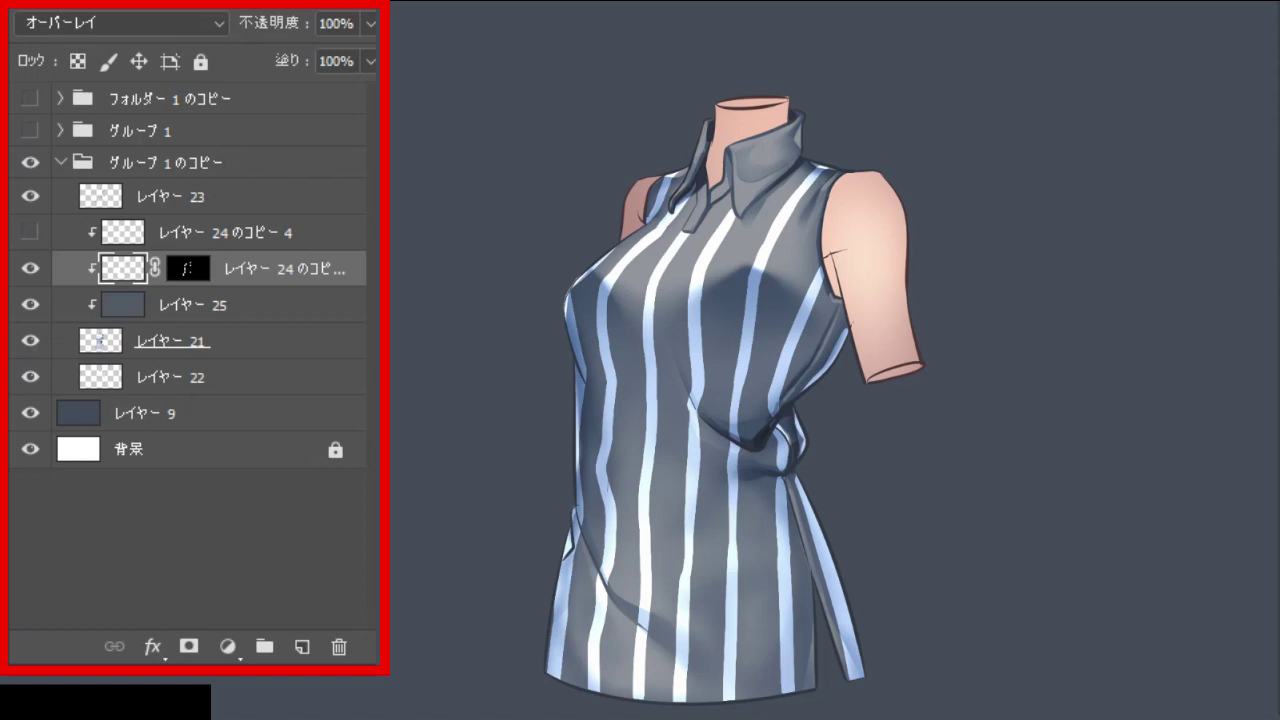
pyautogui.click(30, 232)
pyautogui.click(30, 232)
pyautogui.click(226, 233)
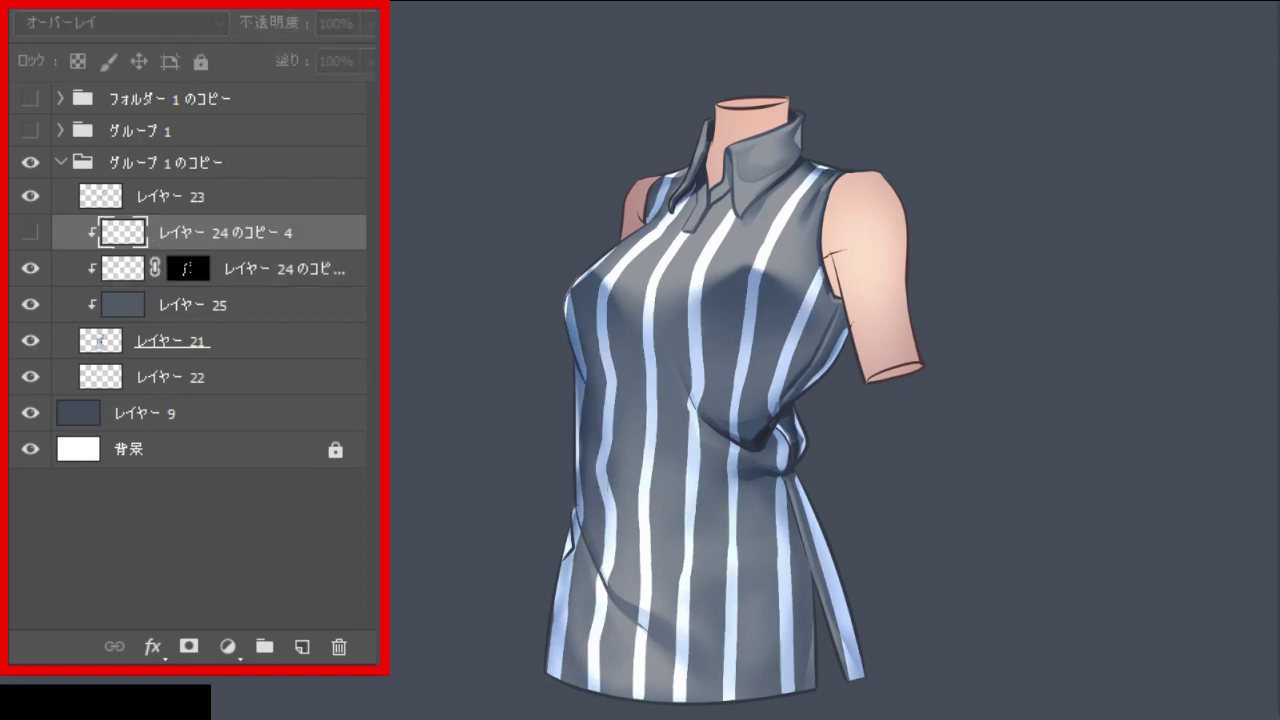
pyautogui.click(30, 232)
pyautogui.click(30, 232)
# Step: Darken the stripes beneath the bust on the masked stripe layer's image with the soft 200 brush preset
pyautogui.click(123, 268)
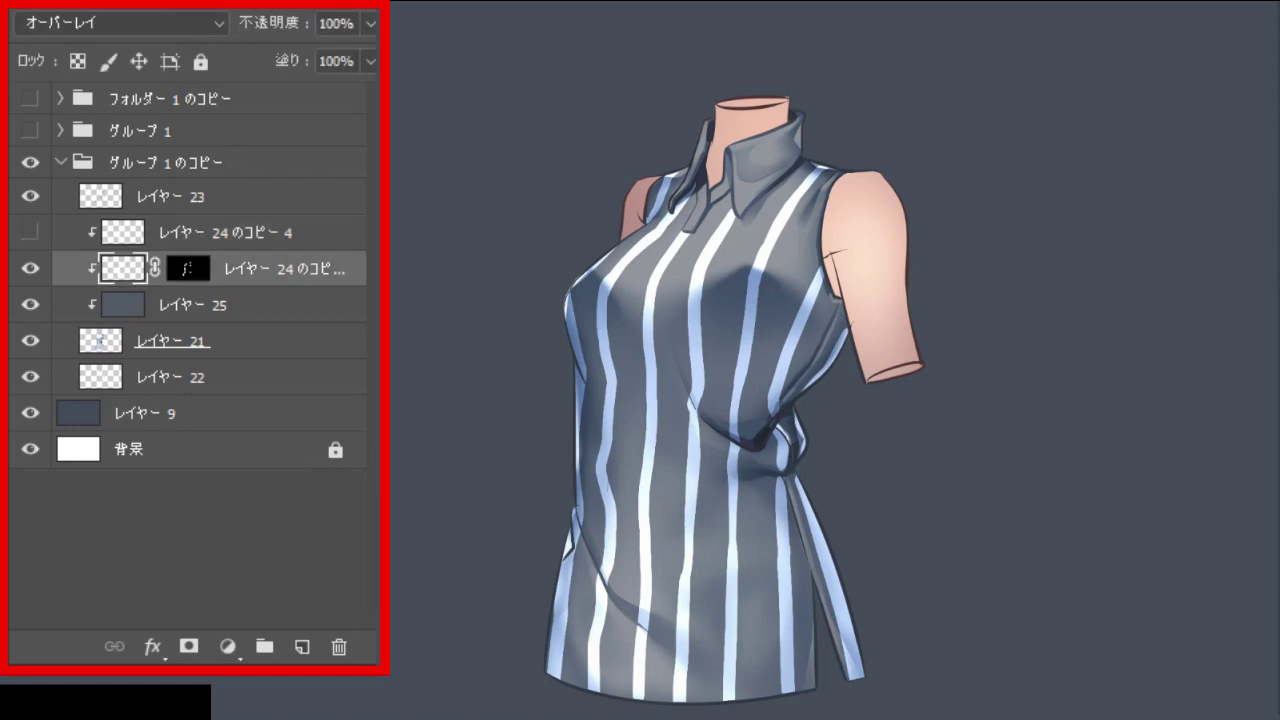
pyautogui.rightClick(865, 207)
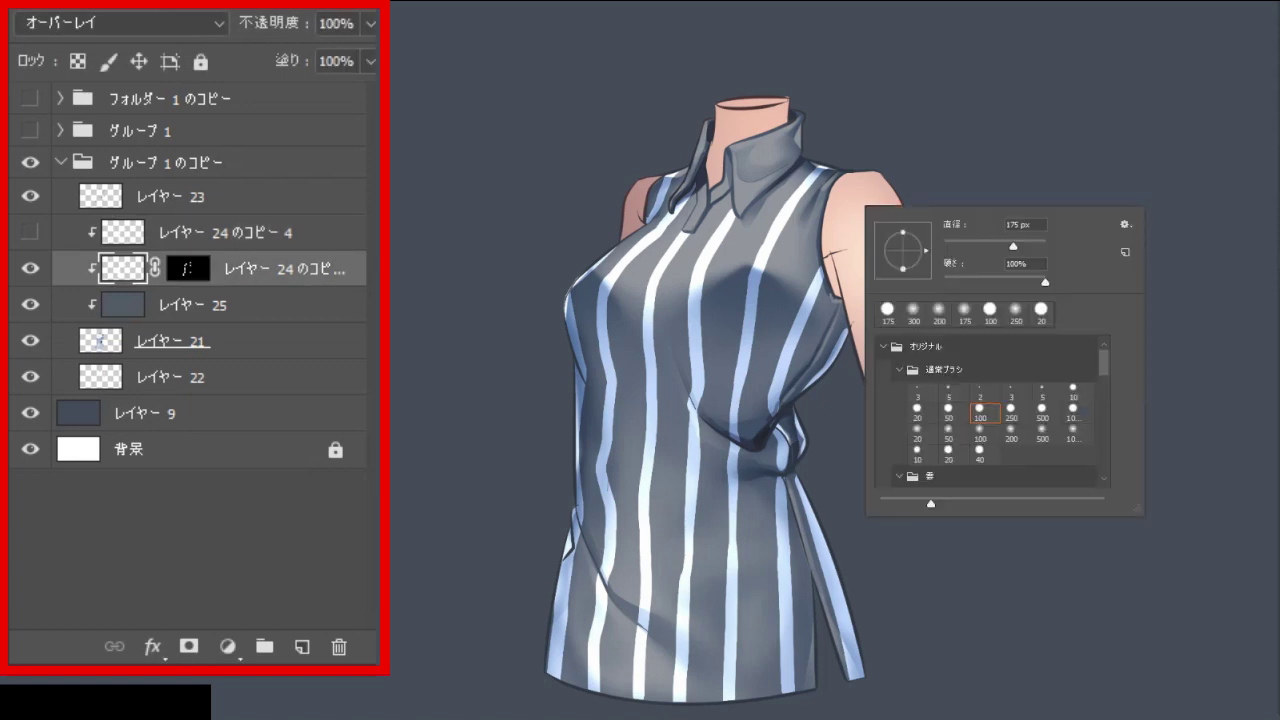
pyautogui.click(1011, 432)
pyautogui.press('Return')
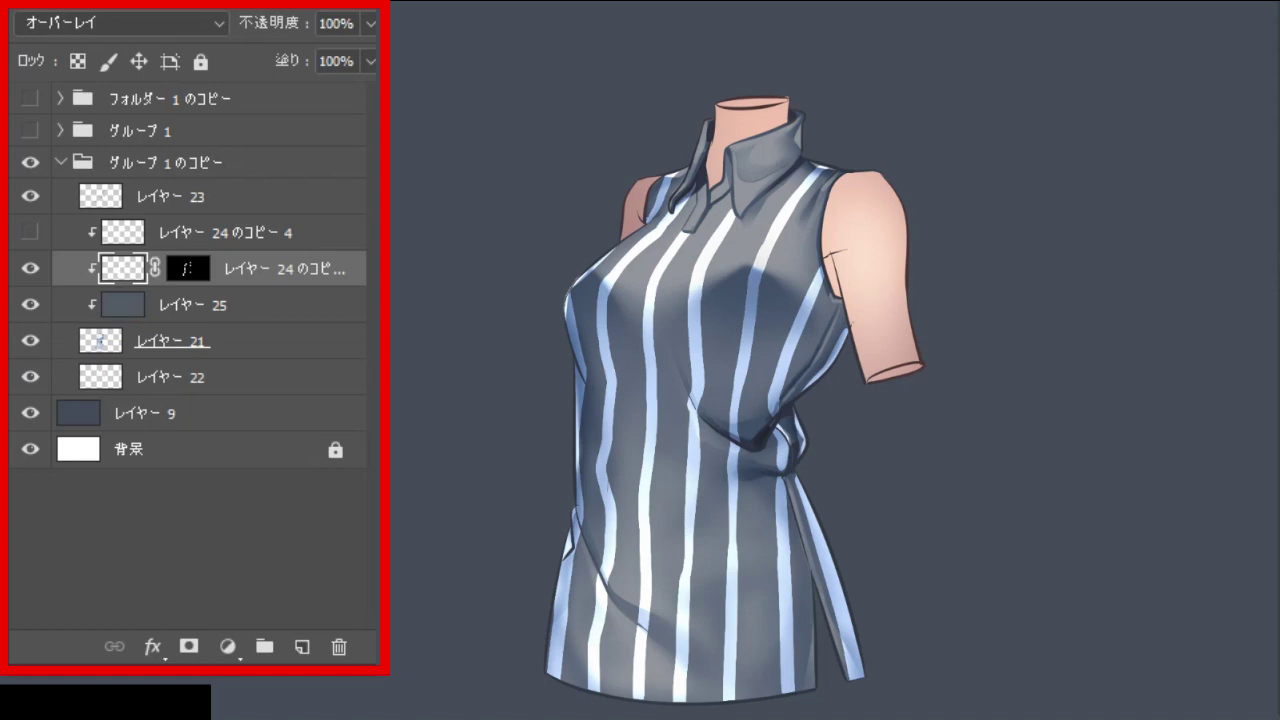
pyautogui.moveTo(727, 312)
pyautogui.mouseDown()
pyautogui.moveTo(728, 334)
pyautogui.moveTo(765, 346)
pyautogui.moveTo(812, 328)
pyautogui.mouseUp()
pyautogui.moveTo(574, 328); pyautogui.dragTo(646, 336)
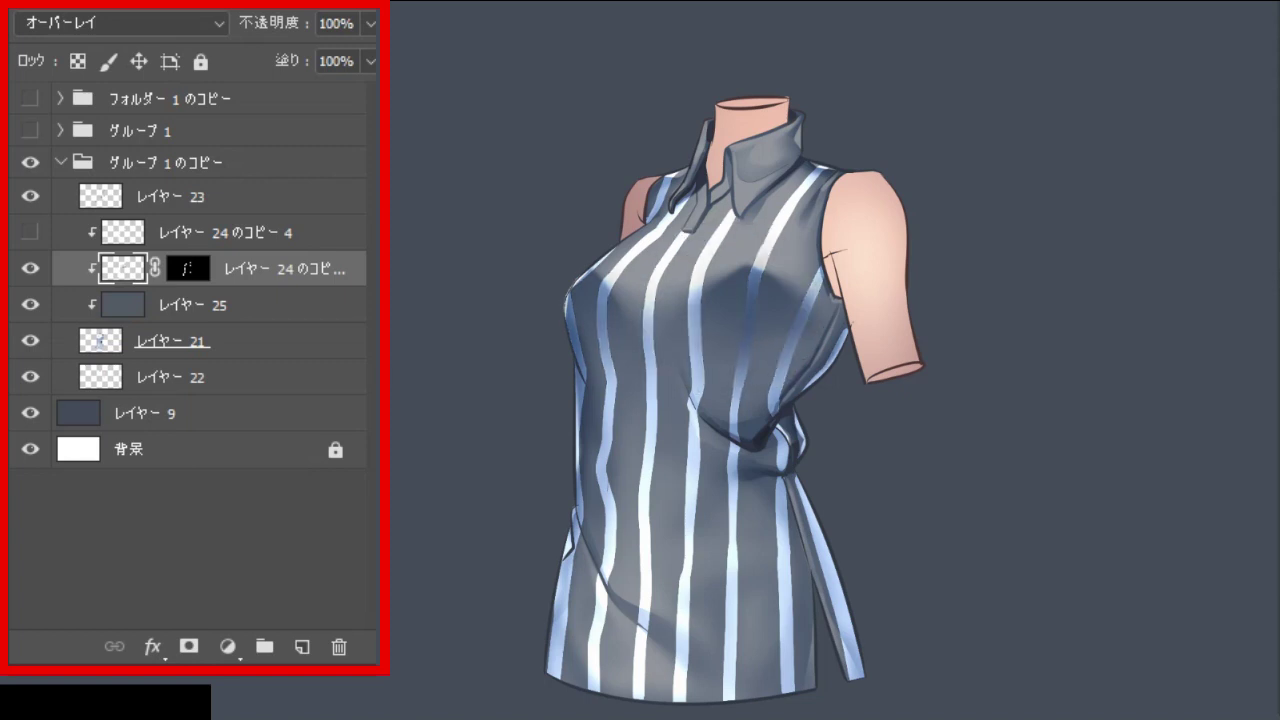
pyautogui.moveTo(752, 308); pyautogui.dragTo(738, 278)
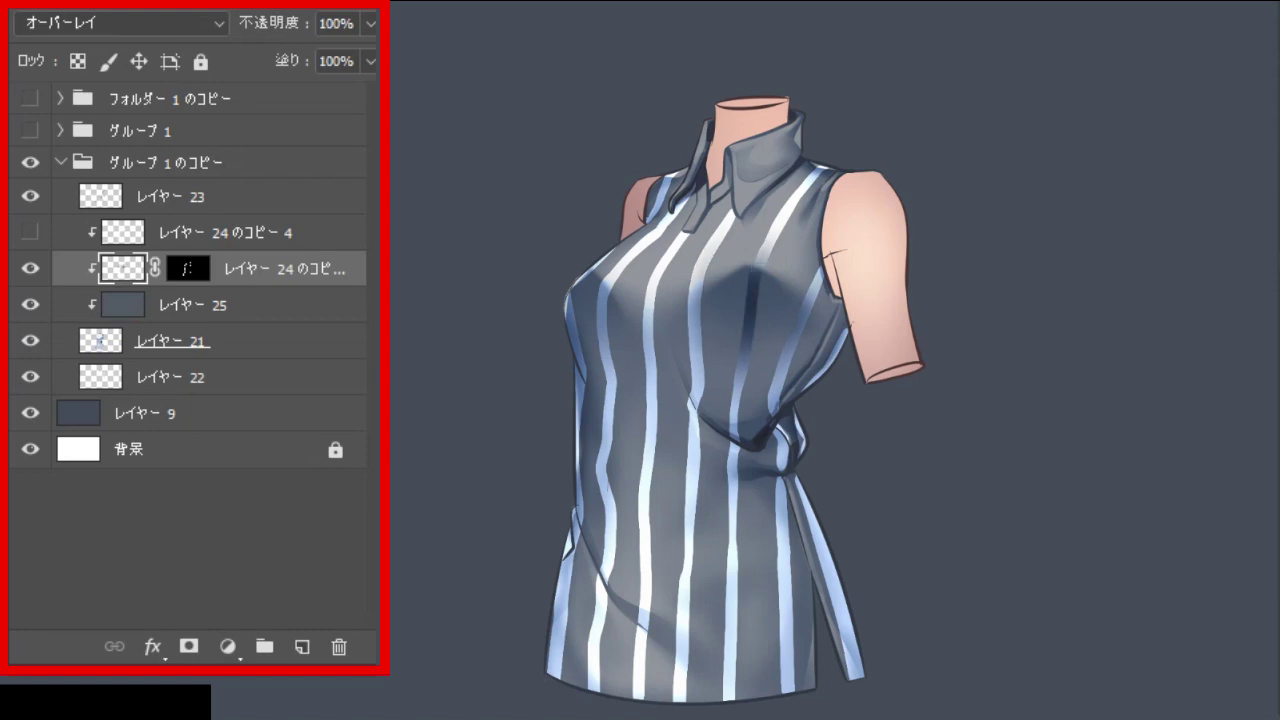
pyautogui.moveTo(682, 325)
pyautogui.mouseDown()
pyautogui.moveTo(682, 352)
pyautogui.moveTo(648, 356)
pyautogui.mouseUp()
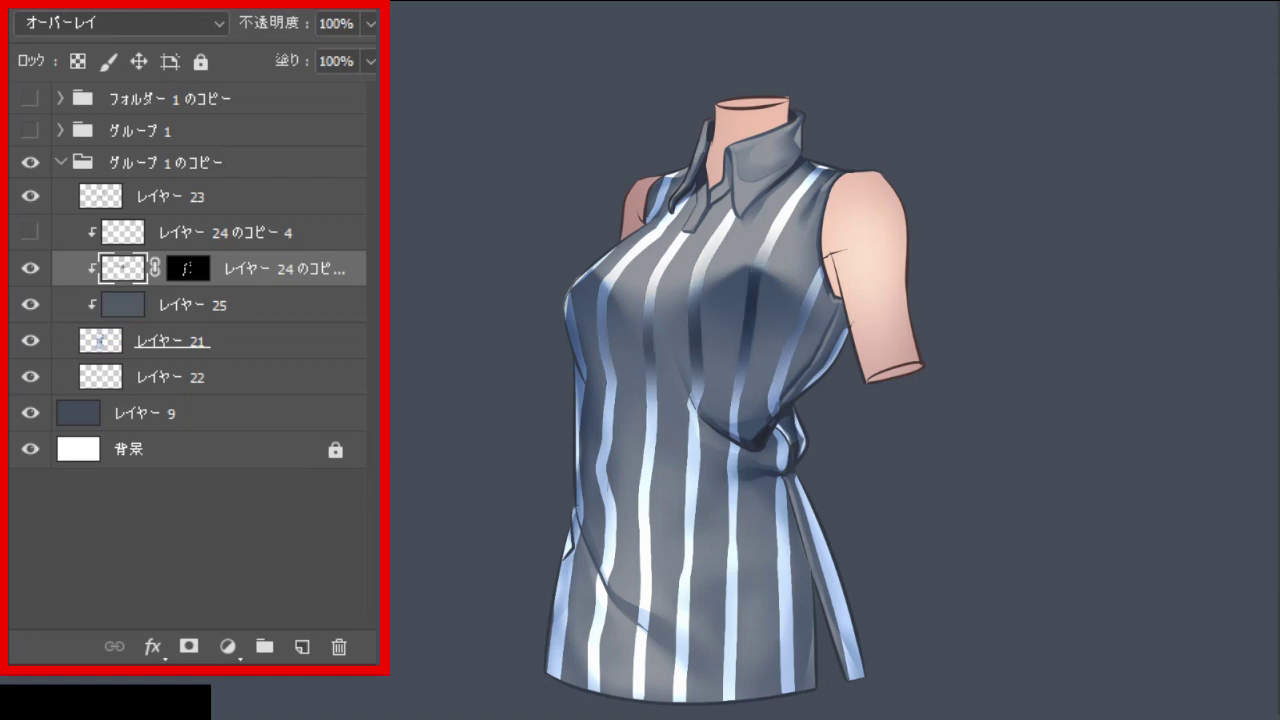
pyautogui.moveTo(600, 300)
pyautogui.mouseDown()
pyautogui.moveTo(592, 318)
pyautogui.moveTo(606, 340)
pyautogui.moveTo(650, 346)
pyautogui.mouseUp()
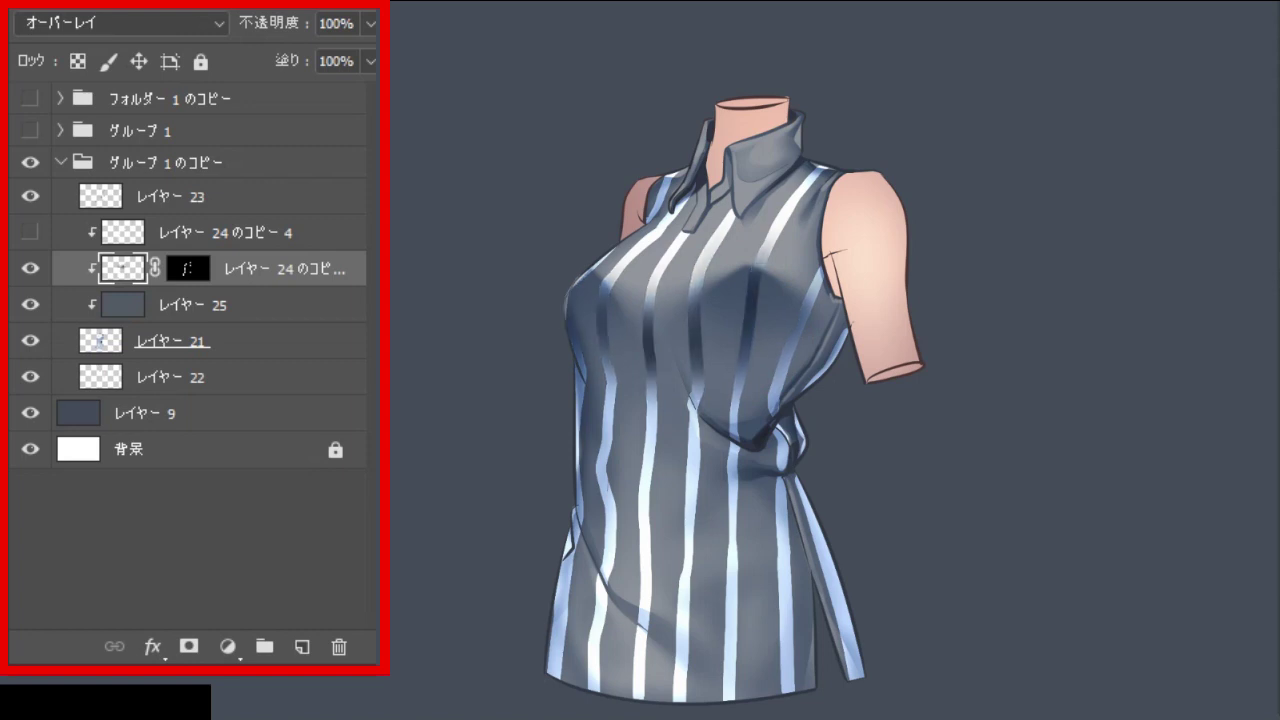
pyautogui.moveTo(616, 252); pyautogui.dragTo(612, 380)
pyautogui.moveTo(650, 278)
pyautogui.mouseDown()
pyautogui.moveTo(651, 384)
pyautogui.moveTo(651, 320)
pyautogui.mouseUp()
pyautogui.moveTo(697, 262); pyautogui.dragTo(697, 348)
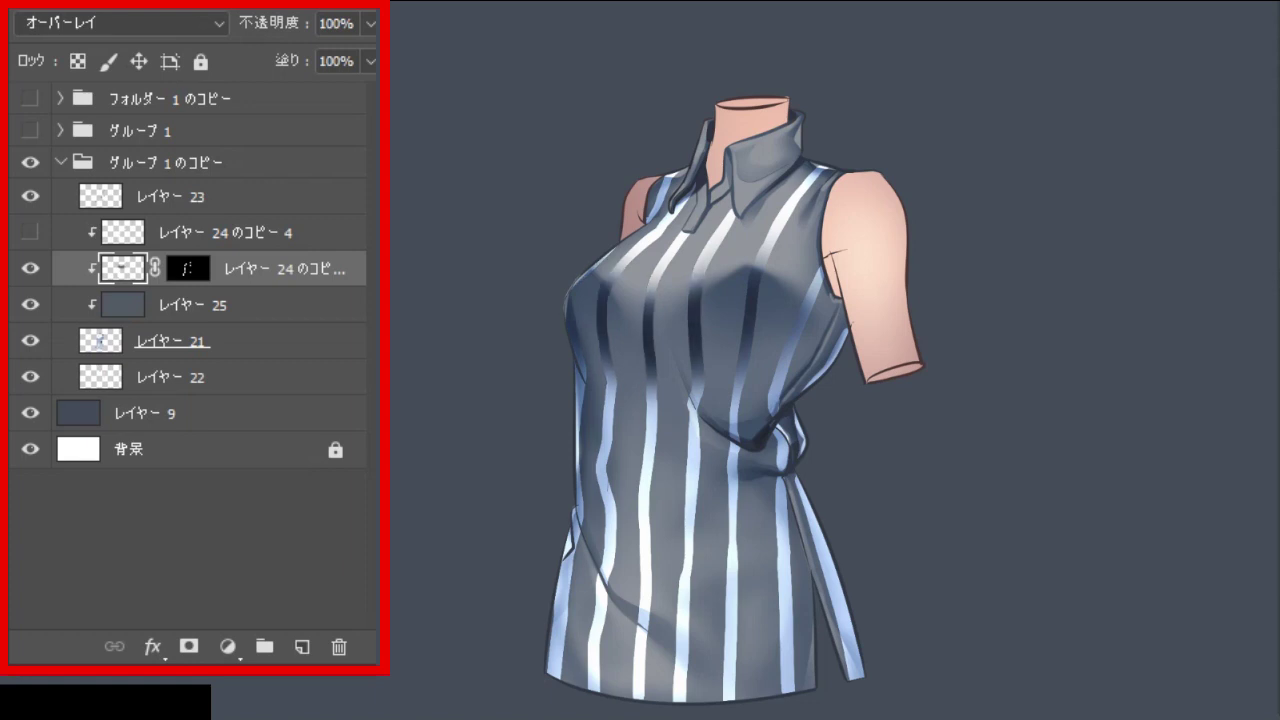
# Step: Blend the stripes from the upper chest into the shaded bust area with soft strokes, and undo the last stroke
pyautogui.moveTo(728, 212); pyautogui.dragTo(700, 272)
pyautogui.moveTo(686, 234); pyautogui.dragTo(668, 262)
pyautogui.moveTo(784, 212); pyautogui.dragTo(766, 252)
pyautogui.moveTo(820, 268); pyautogui.dragTo(808, 308)
pyautogui.moveTo(616, 258); pyautogui.dragTo(612, 308)
pyautogui.moveTo(654, 262); pyautogui.dragTo(654, 304)
pyautogui.moveTo(712, 218); pyautogui.dragTo(704, 316)
pyautogui.moveTo(652, 276); pyautogui.dragTo(652, 320)
pyautogui.moveTo(766, 216); pyautogui.dragTo(760, 318)
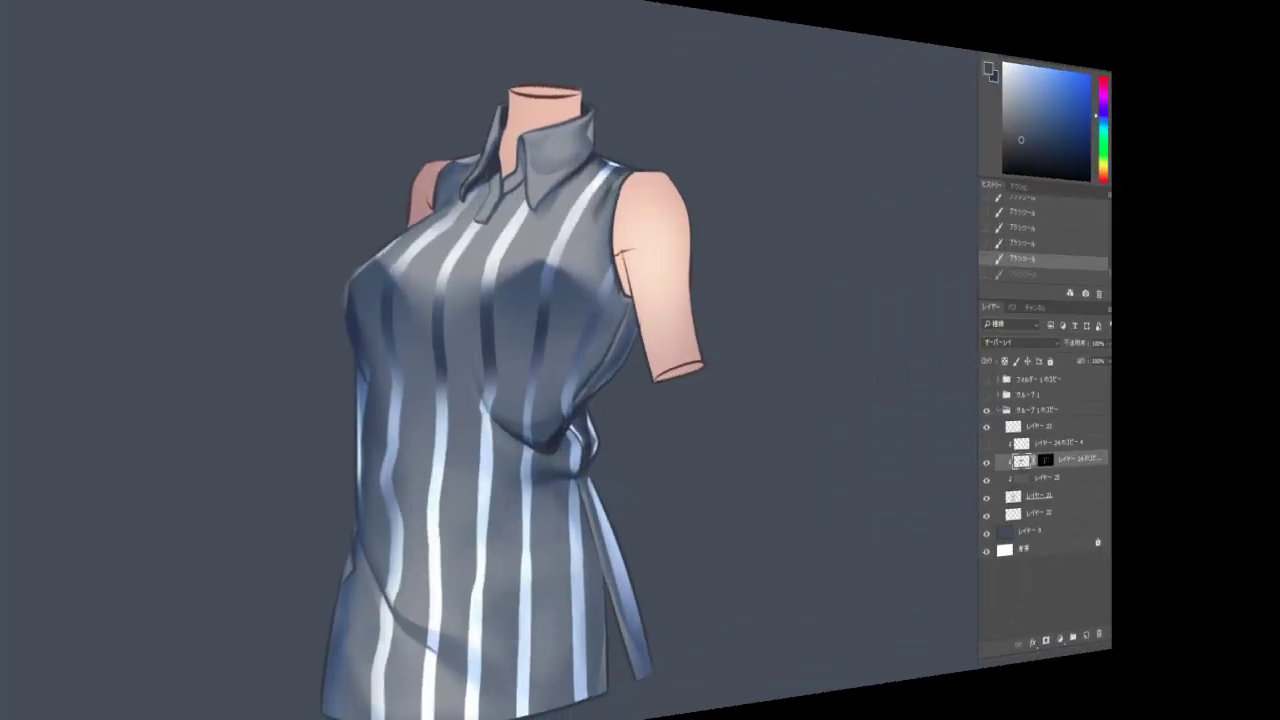
pyautogui.hotkey('ctrl', 'alt', 'z')
# Step: Shade the stripes at both shoulders with a color sampled near the collar and a dark grey
pyautogui.keyDown('alt'); pyautogui.click(600, 184); pyautogui.keyUp('alt')
pyautogui.moveTo(612, 168); pyautogui.dragTo(582, 200)
pyautogui.moveTo(606, 172); pyautogui.dragTo(580, 200)
pyautogui.click(1129, 106)
pyautogui.moveTo(460, 178); pyautogui.dragTo(440, 212)
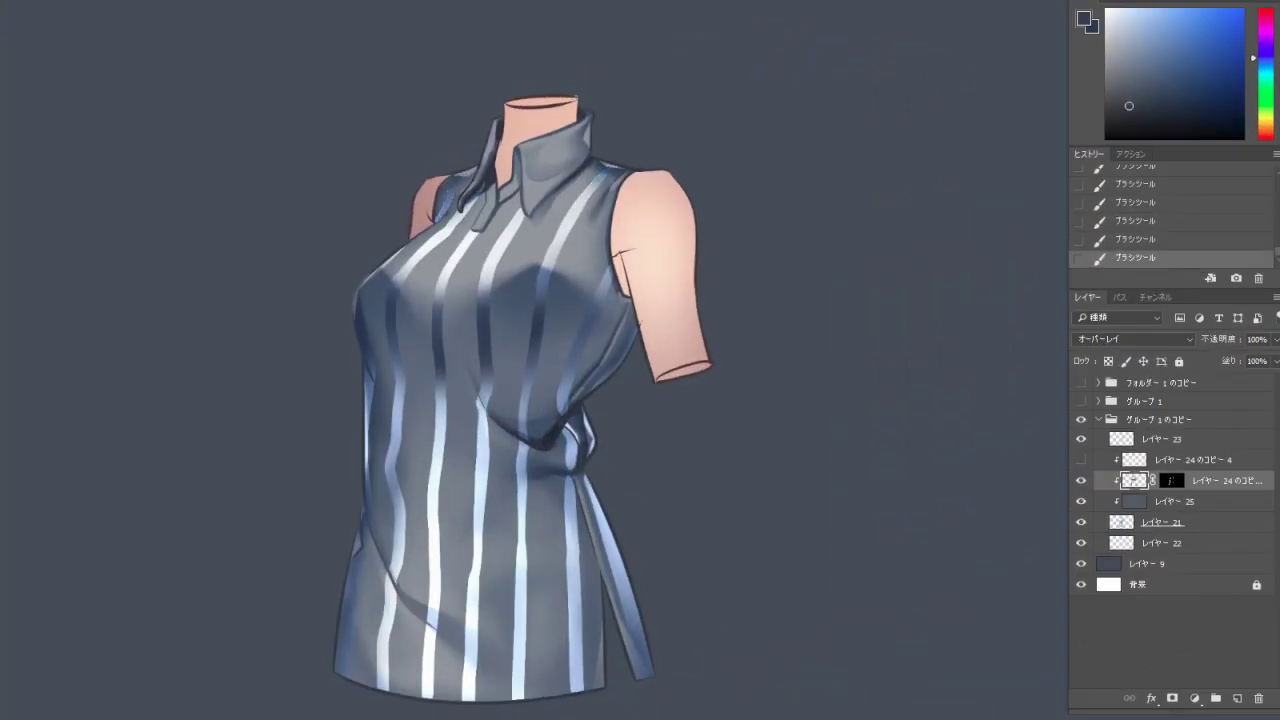
pyautogui.moveTo(610, 170); pyautogui.dragTo(588, 192)
# Step: Shade the stripes crossing the diagonal fold near the hem with dark grey and a lighter mid grey
pyautogui.moveTo(386, 575); pyautogui.dragTo(438, 615)
pyautogui.moveTo(424, 595)
pyautogui.mouseDown()
pyautogui.moveTo(476, 625)
pyautogui.moveTo(474, 645)
pyautogui.mouseUp()
pyautogui.click(1122, 88)
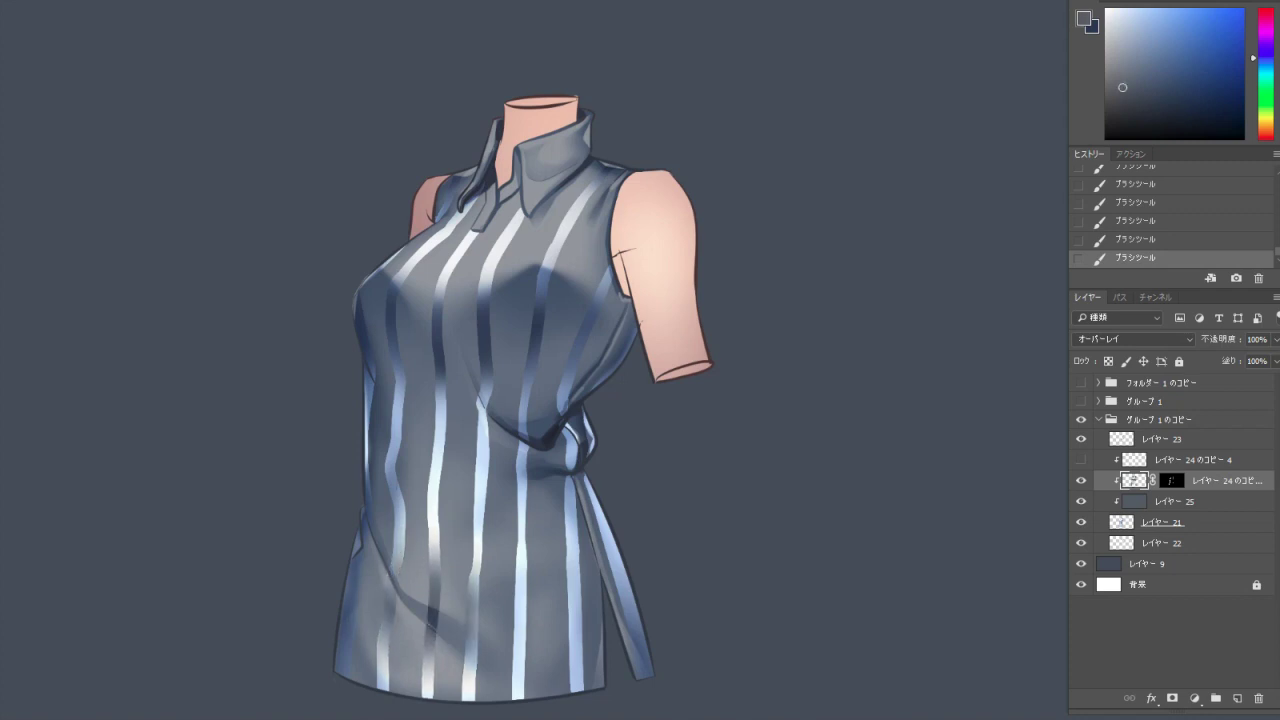
pyautogui.moveTo(394, 545); pyautogui.dragTo(436, 555)
pyautogui.moveTo(434, 552); pyautogui.dragTo(474, 610)
# Step: Brighten the stripes around the lower diagonal fold and down to the hem with light grey and white
pyautogui.click(1113, 27)
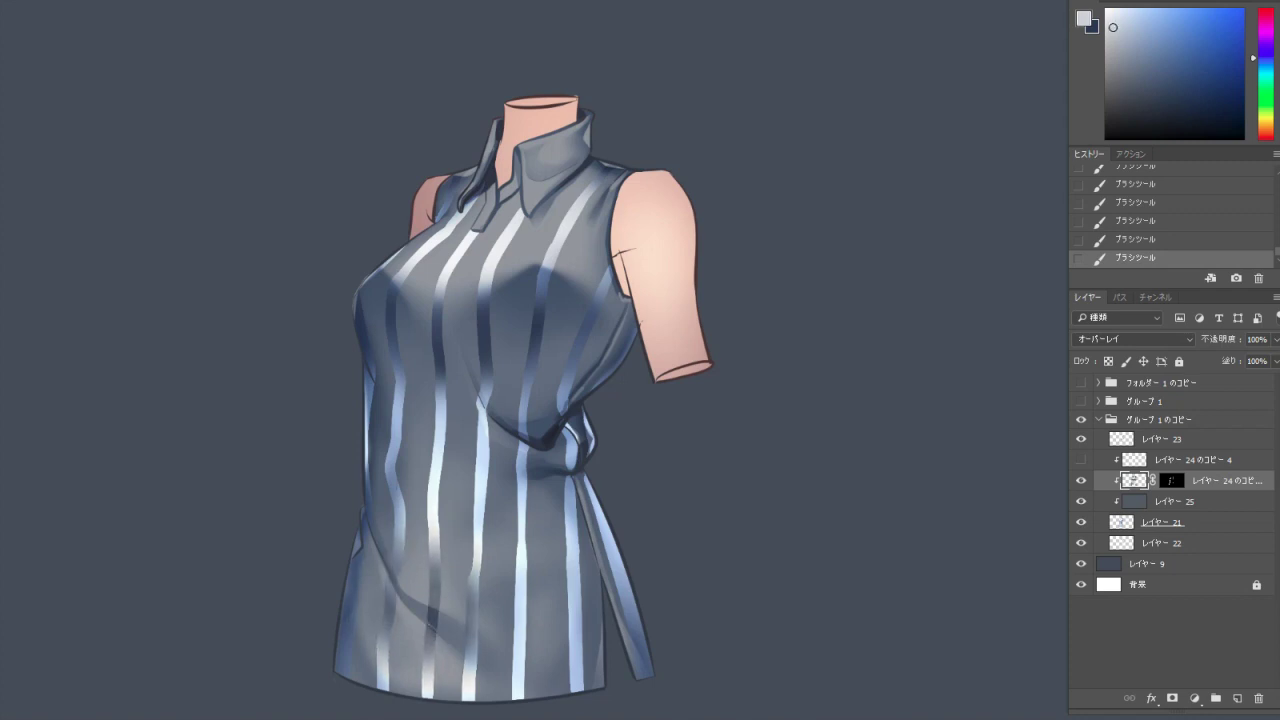
pyautogui.moveTo(398, 550); pyautogui.dragTo(473, 597)
pyautogui.moveTo(434, 588)
pyautogui.mouseDown()
pyautogui.moveTo(521, 572)
pyautogui.moveTo(521, 595)
pyautogui.moveTo(470, 643)
pyautogui.mouseUp()
pyautogui.moveTo(520, 608); pyautogui.dragTo(519, 680)
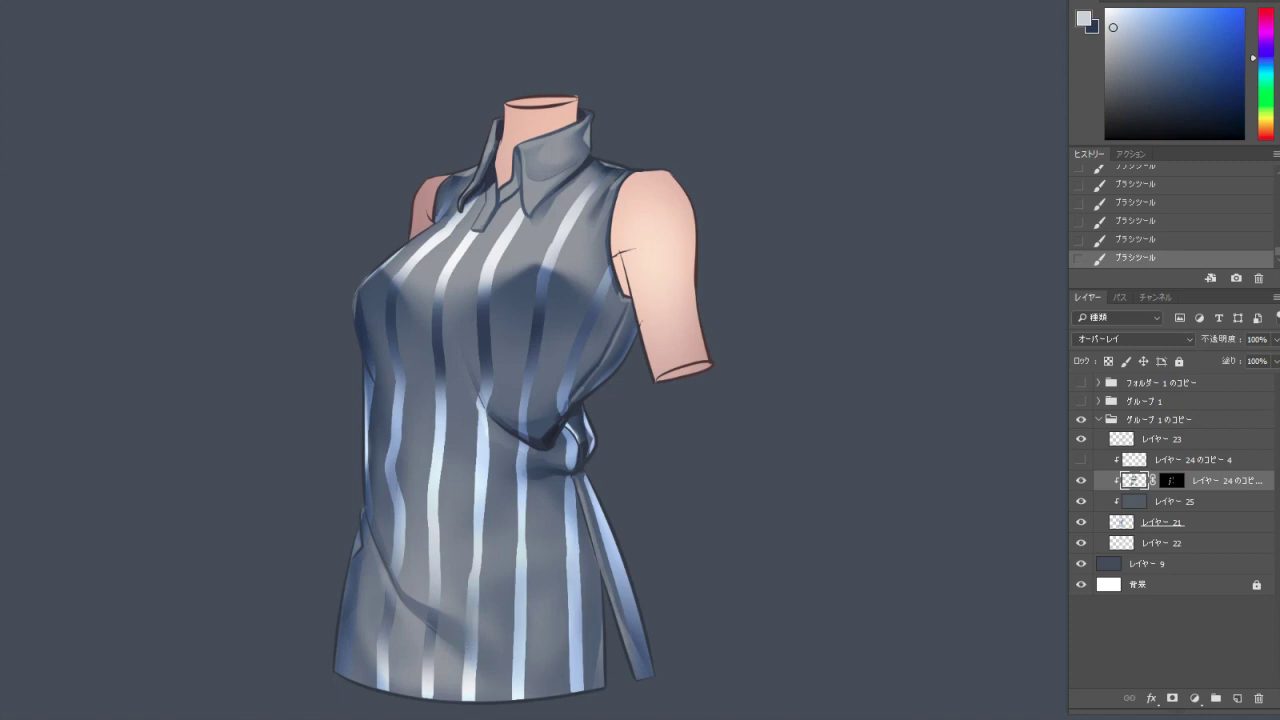
pyautogui.click(1106, 9)
pyautogui.moveTo(349, 636)
pyautogui.mouseDown()
pyautogui.moveTo(470, 632)
pyautogui.moveTo(471, 645)
pyautogui.mouseUp()
pyautogui.moveTo(520, 584); pyautogui.dragTo(519, 648)
pyautogui.moveTo(573, 590); pyautogui.dragTo(574, 614)
# Step: Brush white onto the dark stripes across the bust and the outer stripe at the waist
pyautogui.moveTo(439, 290); pyautogui.dragTo(438, 320)
pyautogui.moveTo(484, 278); pyautogui.dragTo(484, 346)
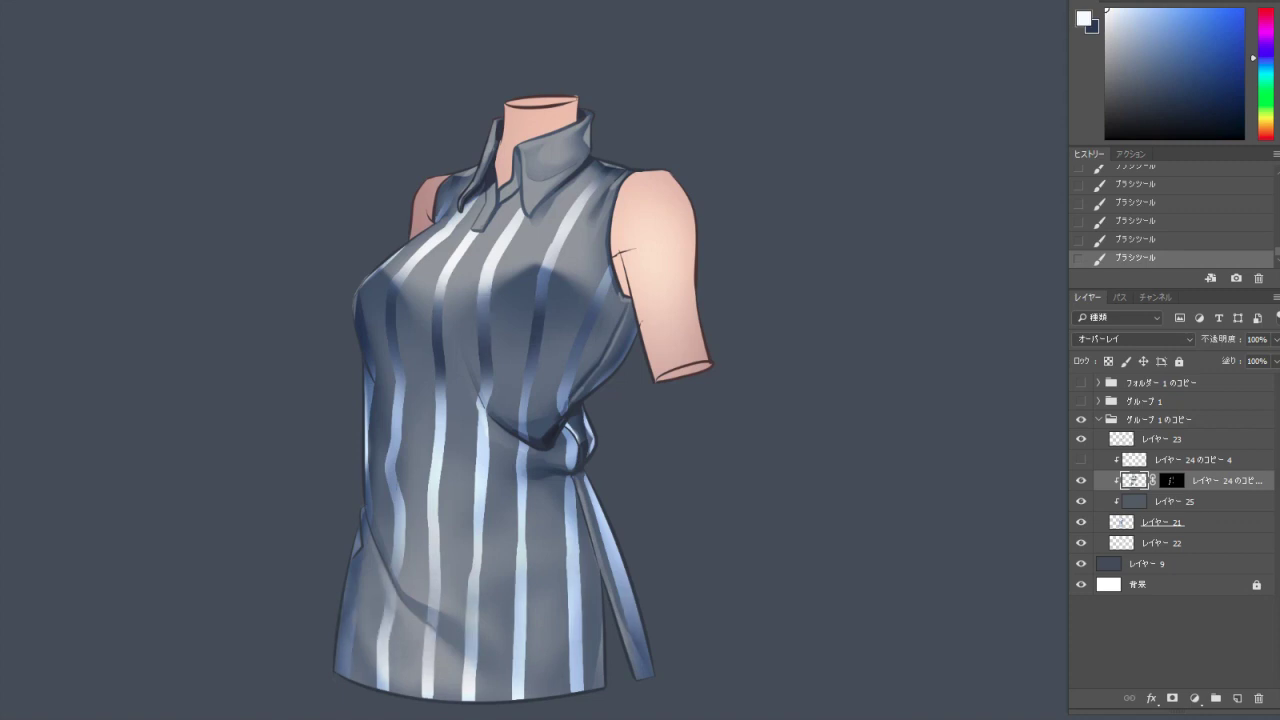
pyautogui.moveTo(549, 250); pyautogui.dragTo(538, 326)
pyautogui.moveTo(393, 460); pyautogui.dragTo(394, 510)
# Step: Shade the stripes below the bust fold, around the waist knot and down the skirt with dark grey
pyautogui.click(1129, 73)
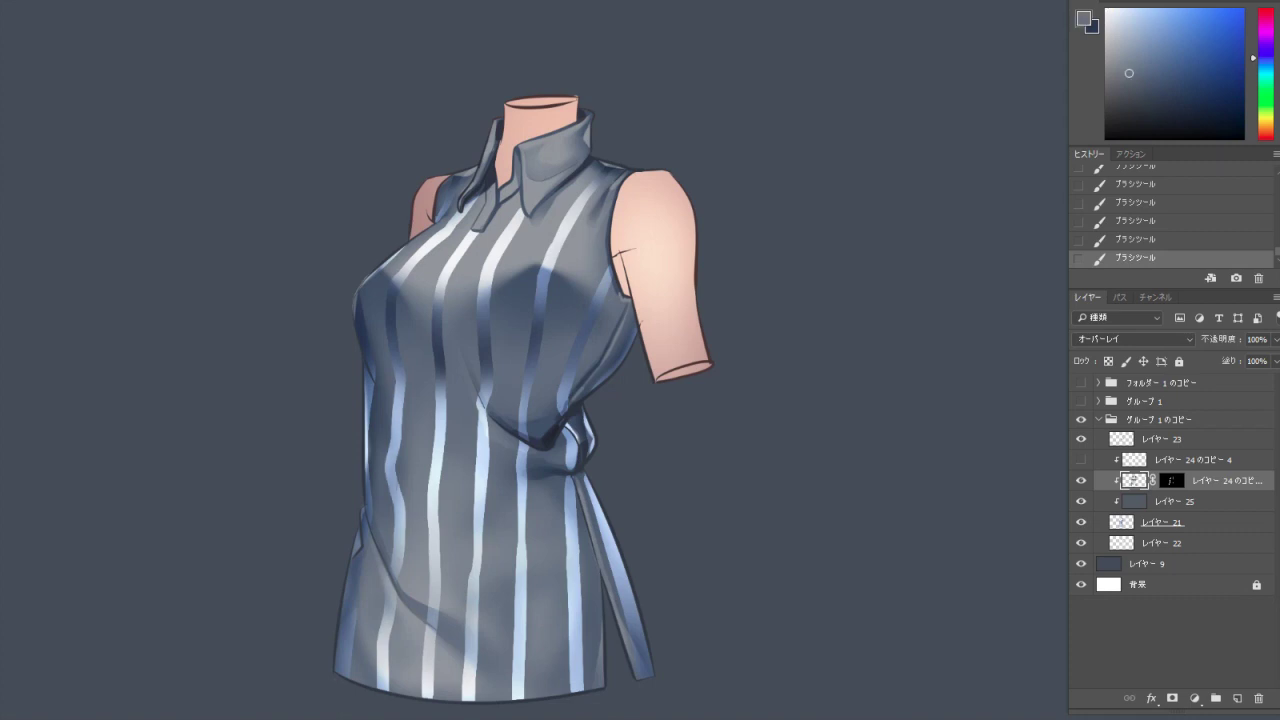
pyautogui.click(1138, 111)
pyautogui.moveTo(485, 372); pyautogui.dragTo(484, 456)
pyautogui.moveTo(530, 352); pyautogui.dragTo(523, 436)
pyautogui.moveTo(581, 350); pyautogui.dragTo(564, 408)
pyautogui.moveTo(482, 428); pyautogui.dragTo(482, 524)
pyautogui.moveTo(522, 442); pyautogui.dragTo(522, 540)
pyautogui.moveTo(589, 410); pyautogui.dragTo(573, 604)
pyautogui.moveTo(597, 474); pyautogui.dragTo(606, 576)
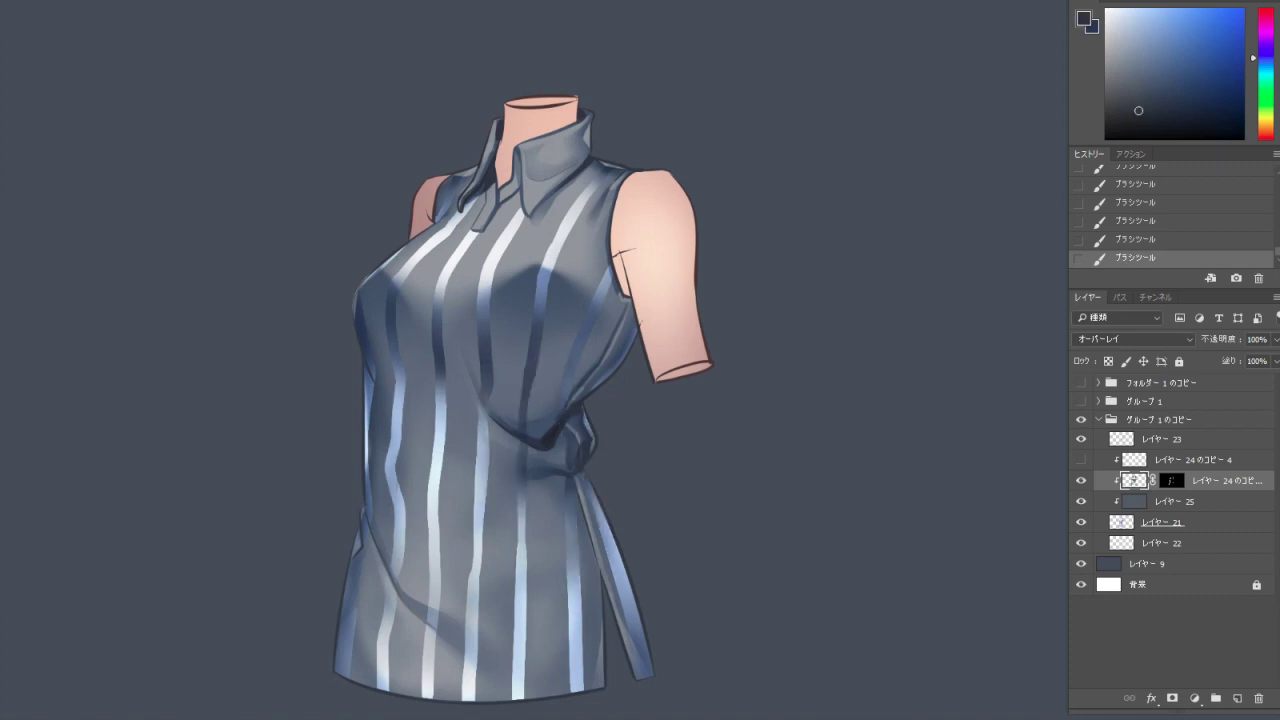
pyautogui.moveTo(522, 514); pyautogui.dragTo(522, 606)
pyautogui.moveTo(476, 496); pyautogui.dragTo(476, 622)
pyautogui.moveTo(475, 504); pyautogui.dragTo(475, 630)
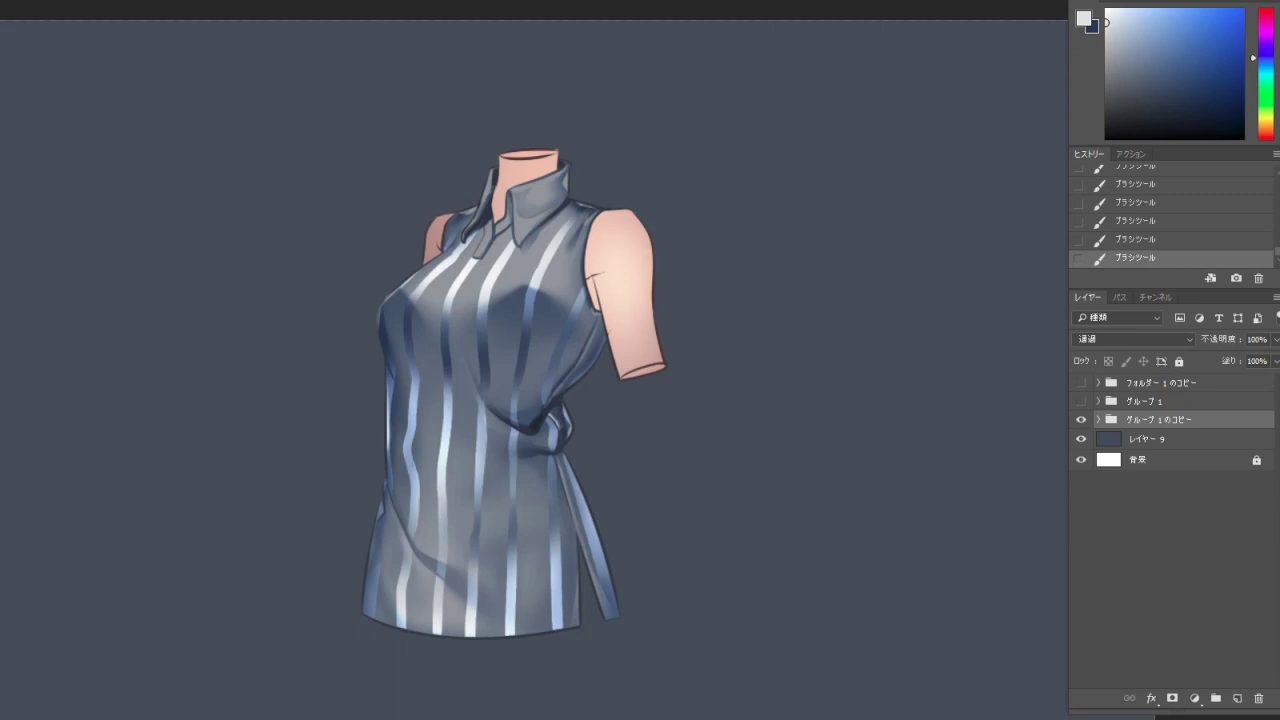
# Step: Compare the white shirt in グループ 1 and its layers with the grey shirt in グループ 1 のコピー
pyautogui.click(1081, 420)
pyautogui.click(1081, 401)
pyautogui.click(1098, 401)
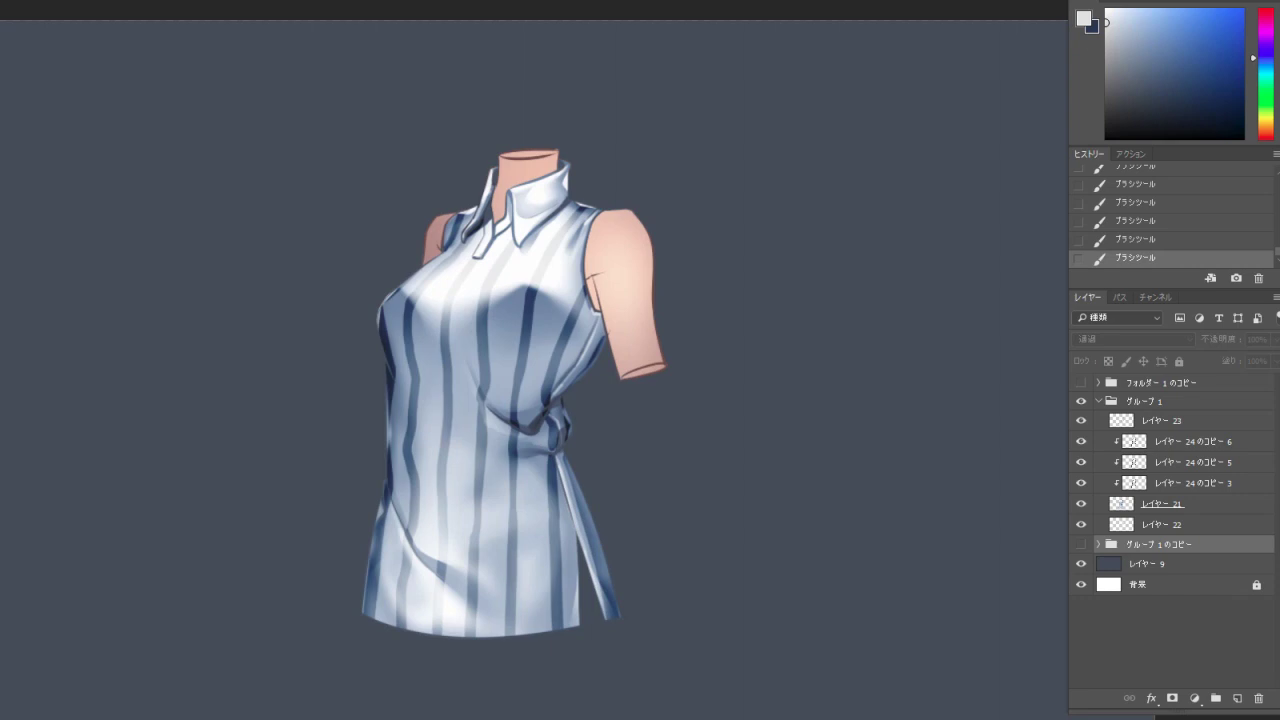
pyautogui.click(1098, 401)
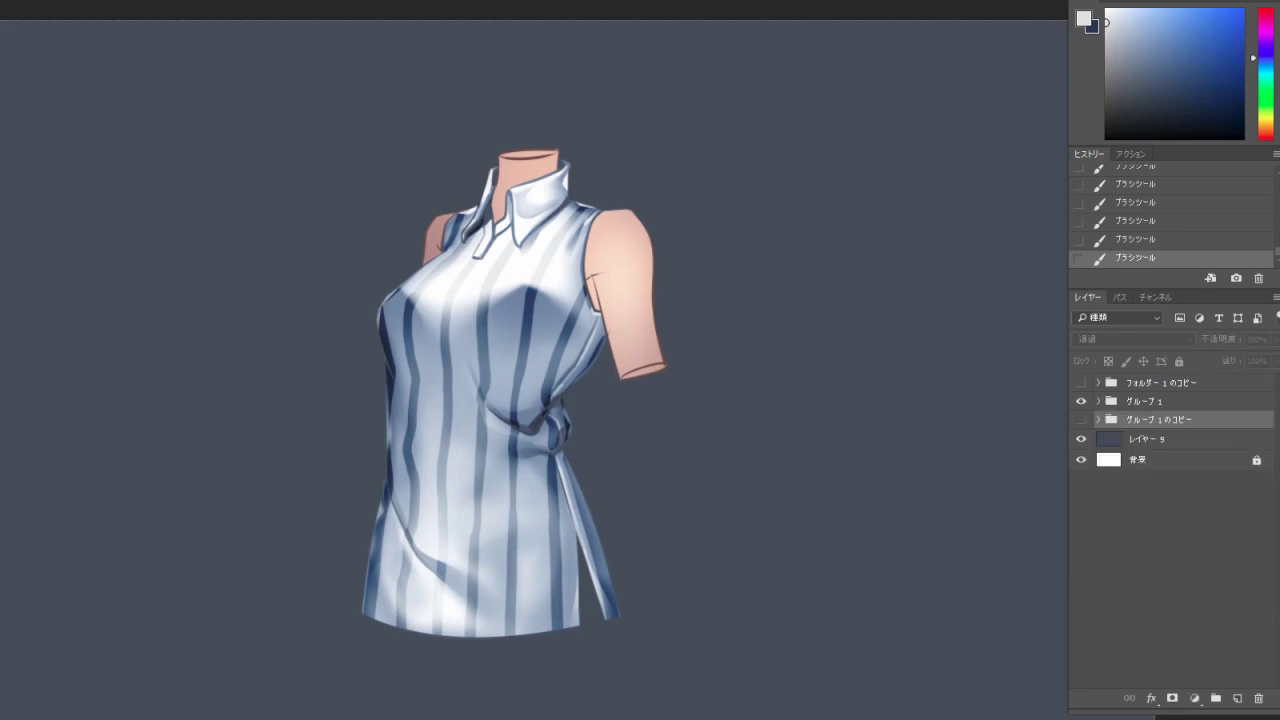
pyautogui.click(1081, 401)
pyautogui.click(1081, 420)
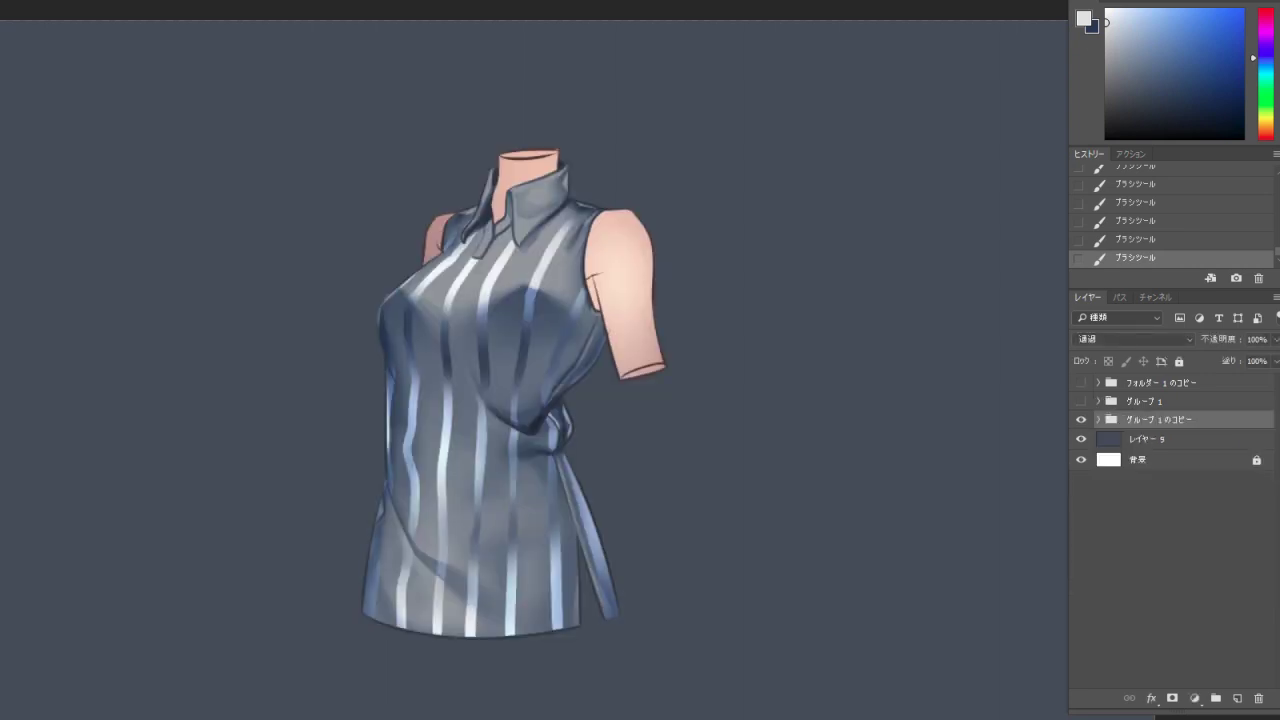